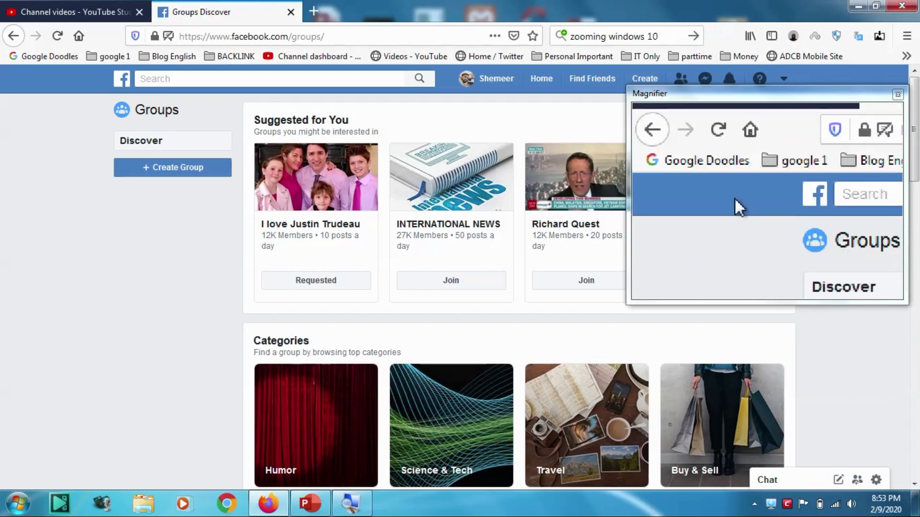
- Go to the Facebook News Feed home page
{"action": "left_click_drag", "start_coordinate": [324, 36], "coordinate": [293, 37]}
{"action": "left_click", "coordinate": [357, 37]}
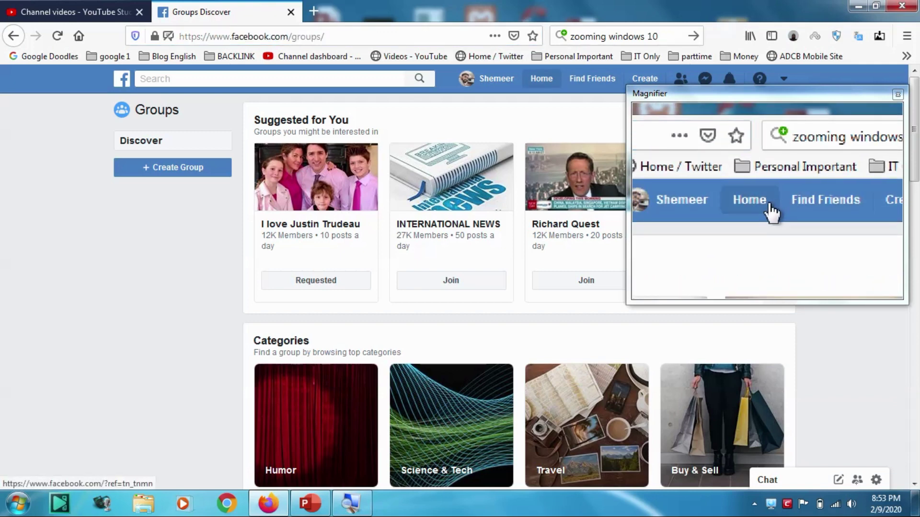
{"action": "left_click", "coordinate": [542, 80]}
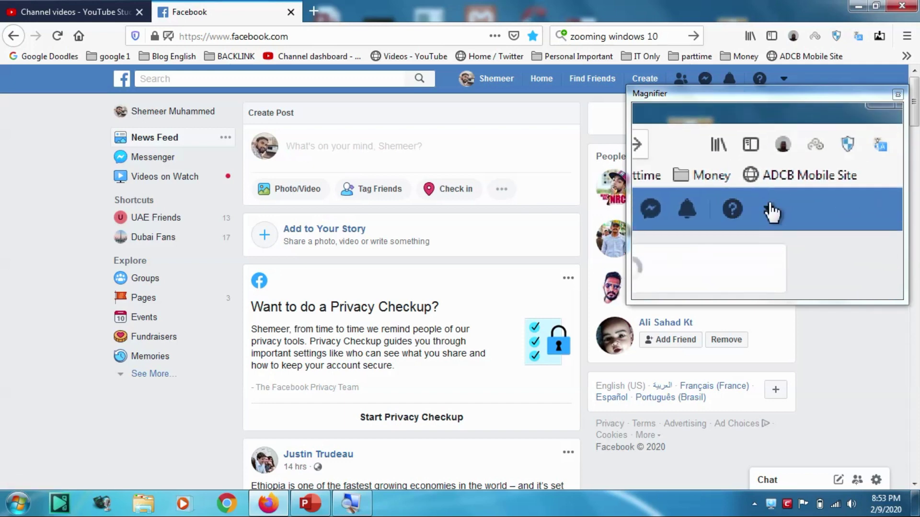
- Start a new group from the Create menu in the top bar
{"action": "left_click", "coordinate": [785, 78]}
{"action": "left_click", "coordinate": [785, 79]}
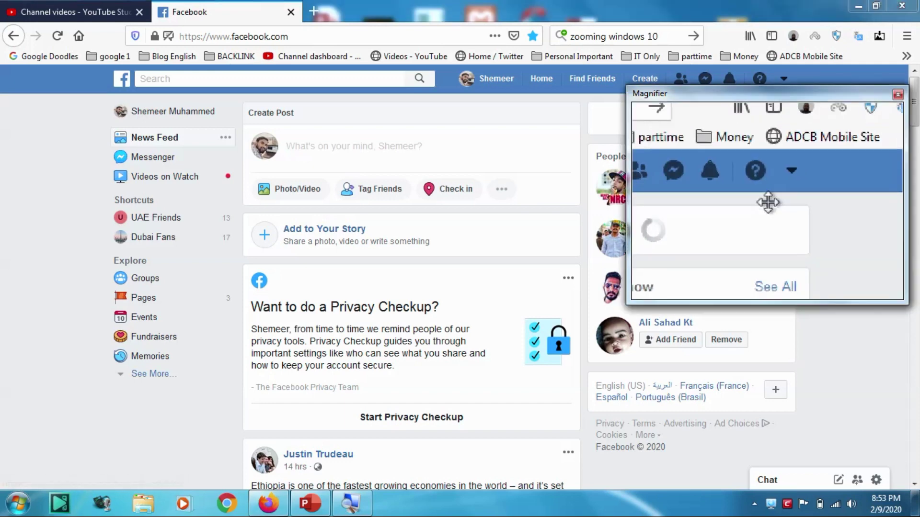
{"action": "left_click", "coordinate": [637, 79]}
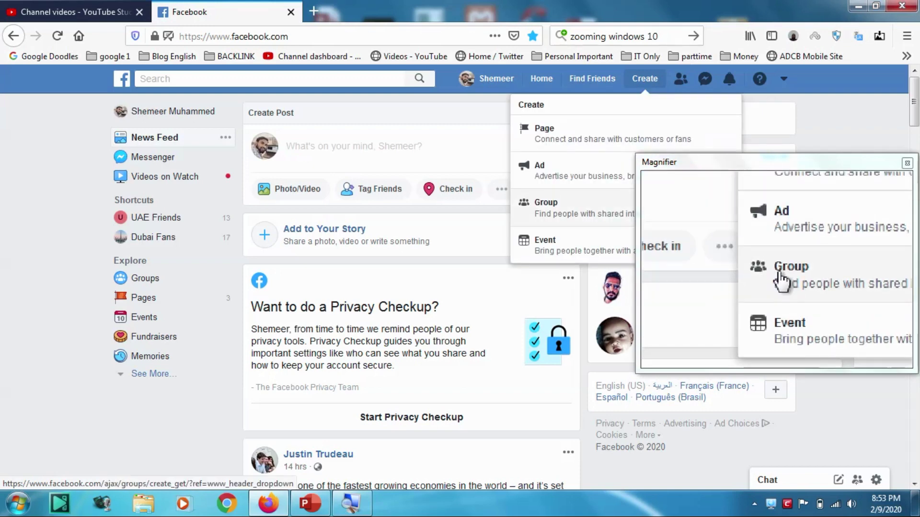
{"action": "left_click", "coordinate": [539, 207]}
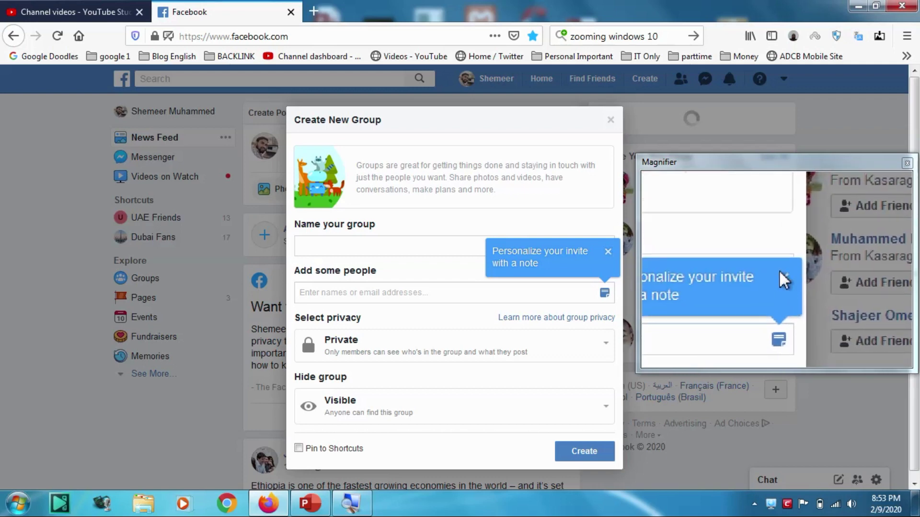
- Name the new group 'Dubai Fans'
{"action": "left_click", "coordinate": [608, 251]}
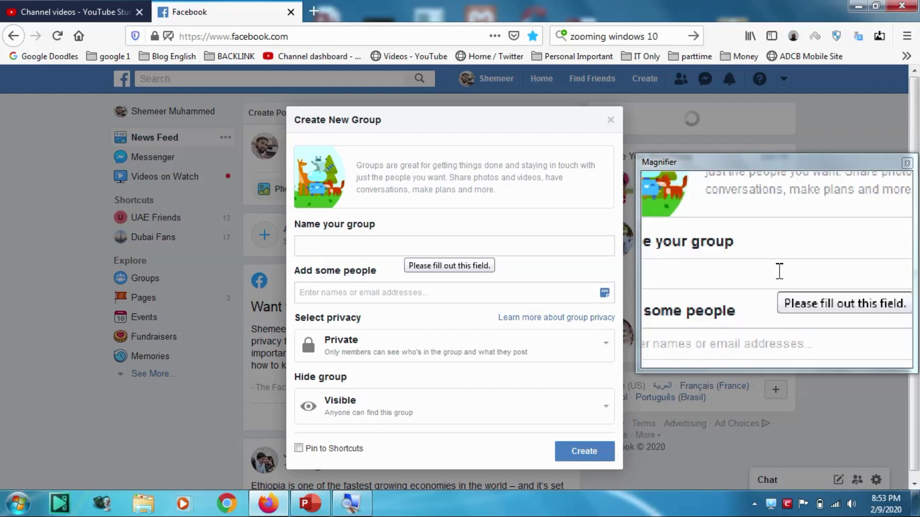
{"action": "left_click", "coordinate": [408, 245]}
{"action": "type", "text": "Dubai Fans"}
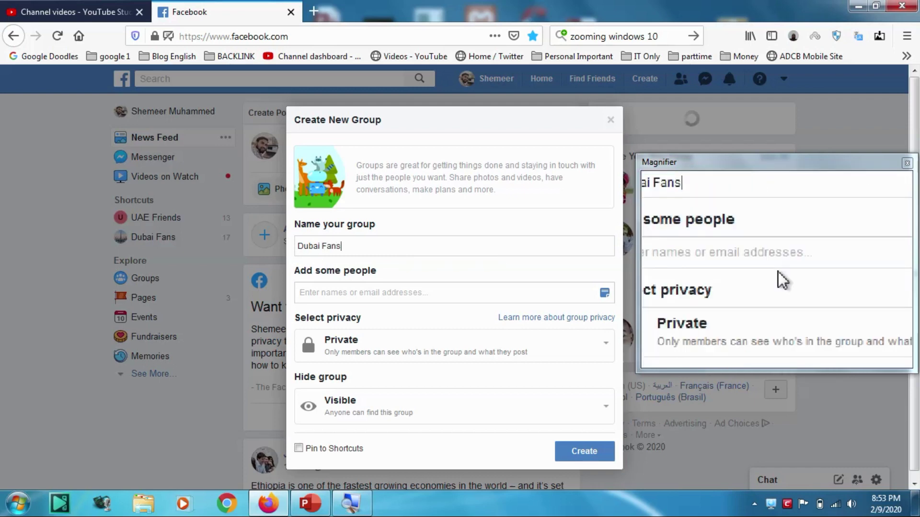
- Type a person's name into Add some people, then erase it so no members are added
{"action": "left_click", "coordinate": [405, 294]}
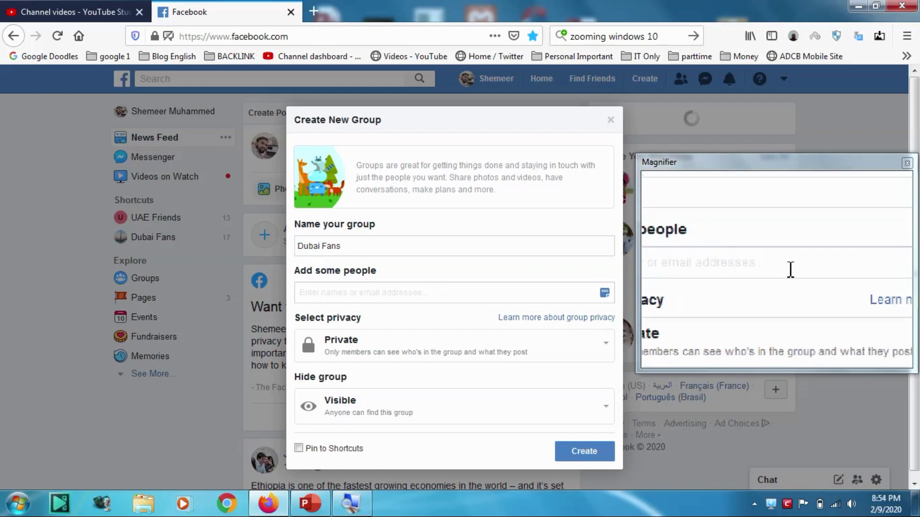
{"action": "left_click", "coordinate": [604, 293]}
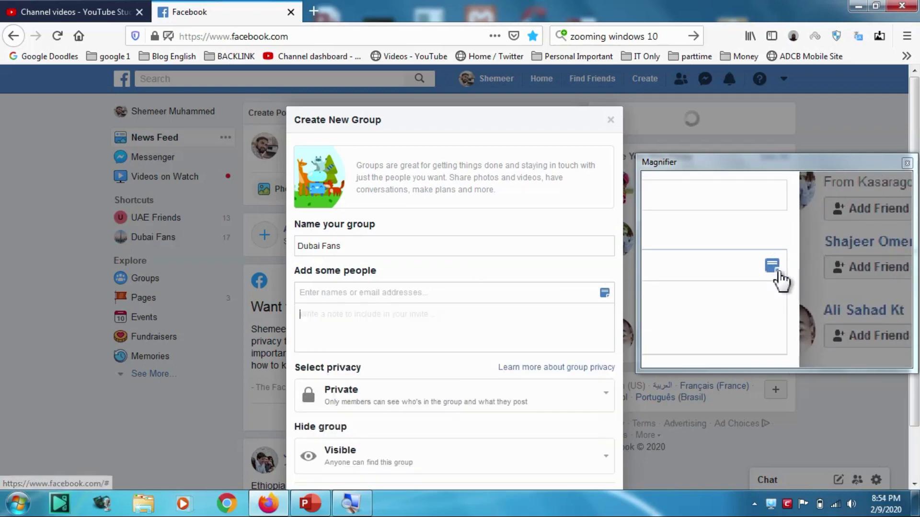
{"action": "left_click", "coordinate": [604, 293]}
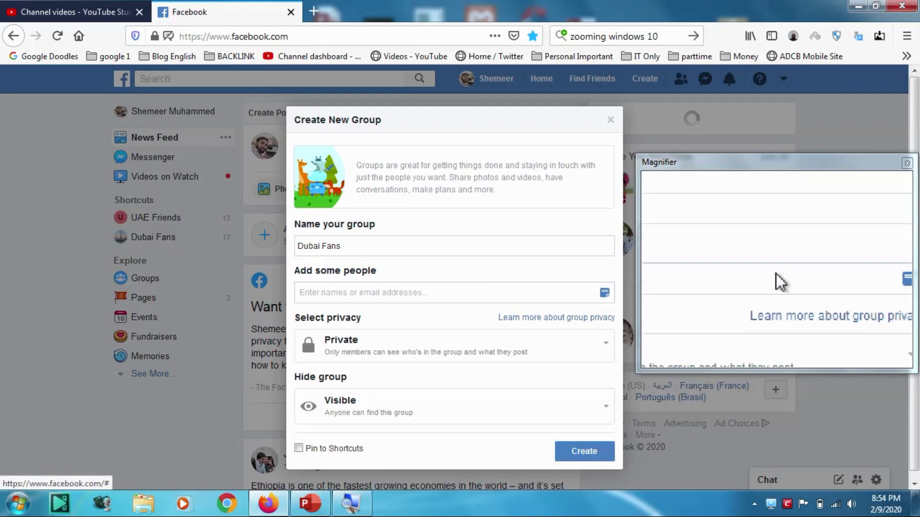
{"action": "left_click", "coordinate": [520, 295]}
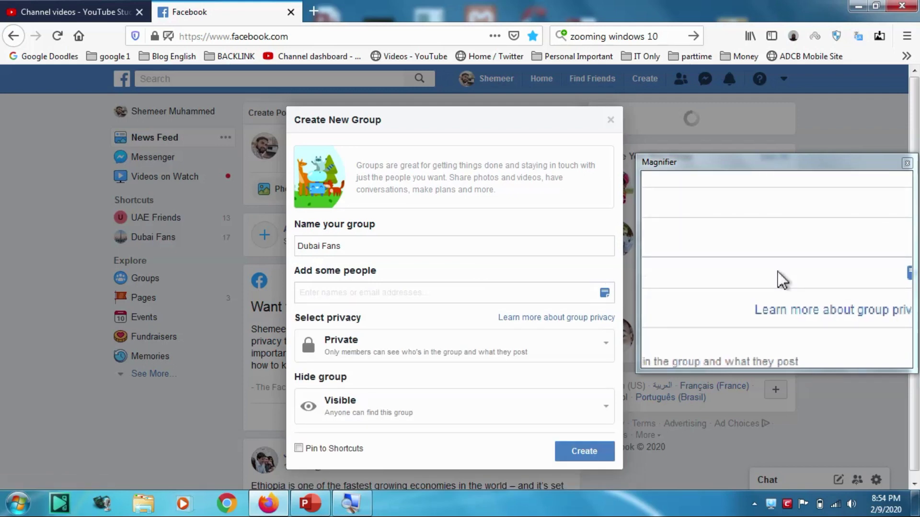
{"action": "type", "text": "muhamm"}
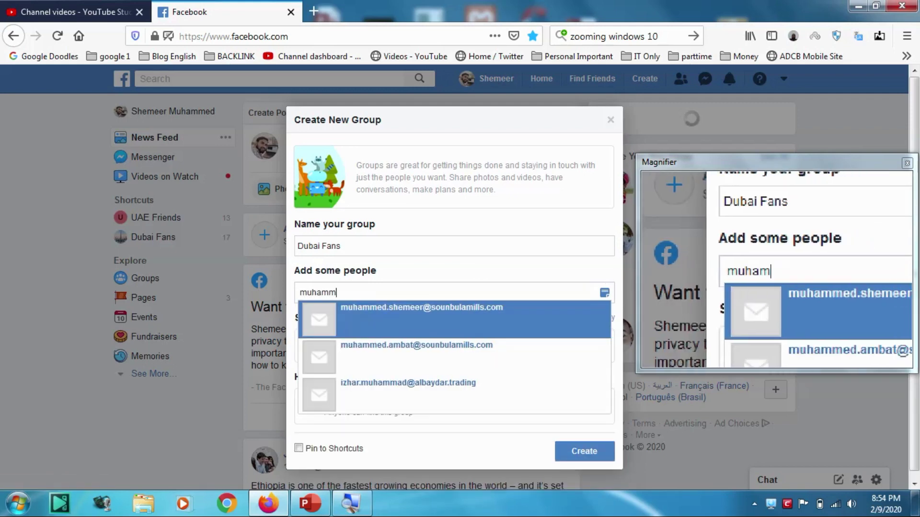
{"action": "type", "text": "ed"}
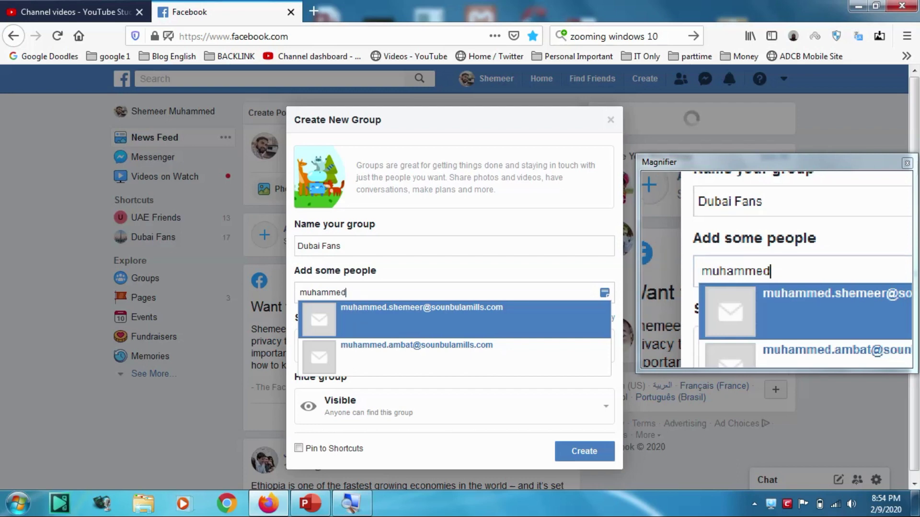
{"action": "key", "text": "BackSpace"}
{"action": "key", "text": "BackSpace"}
{"action": "key", "text": "BackSpace"}
{"action": "key", "text": "BackSpace"}
{"action": "key", "text": "BackSpace"}
{"action": "key", "text": "BackSpace"}
{"action": "key", "text": "BackSpace"}
{"action": "key", "text": "BackSpace"}
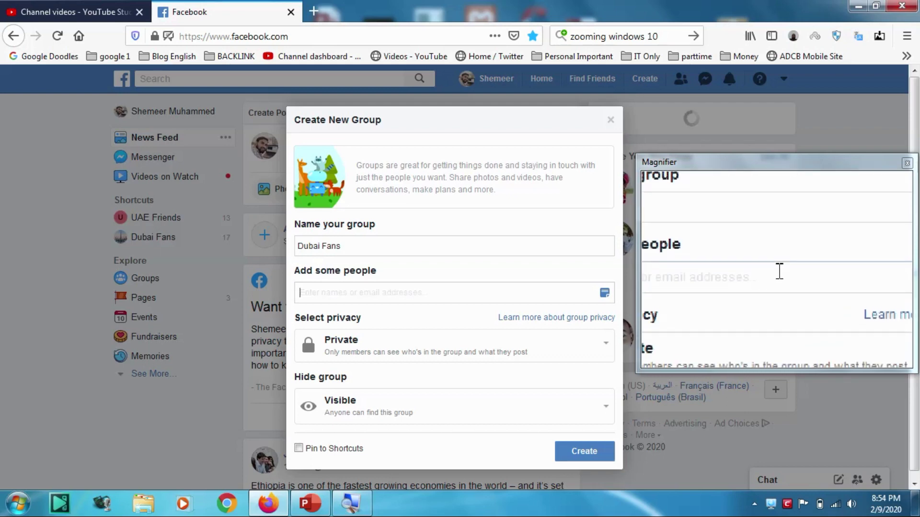
{"action": "key", "text": "super+minus"}
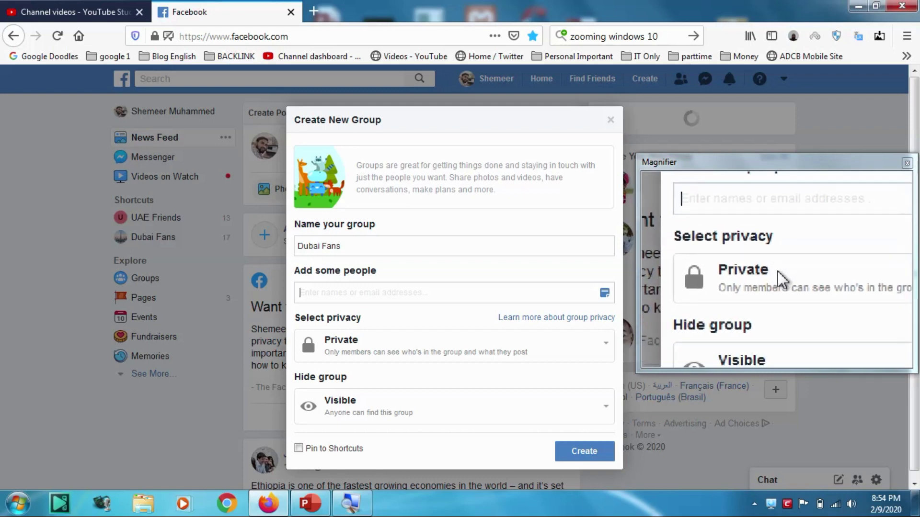
- Set the group privacy to Public and check the visibility options, leaving it Visible
{"action": "left_click", "coordinate": [368, 348]}
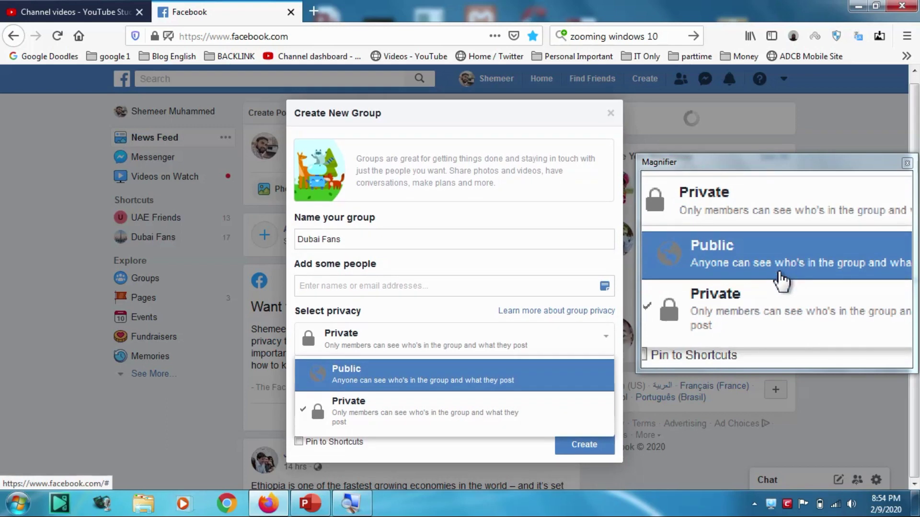
{"action": "left_click", "coordinate": [387, 382]}
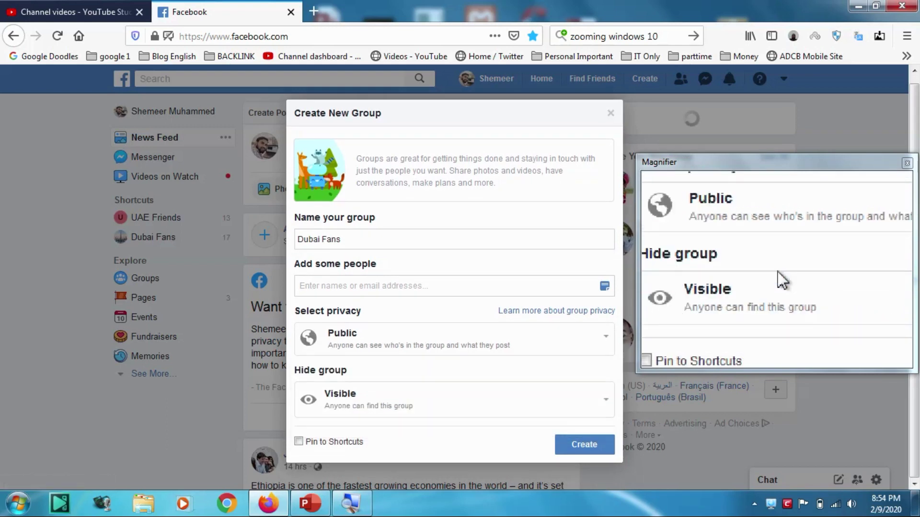
{"action": "left_click", "coordinate": [379, 337]}
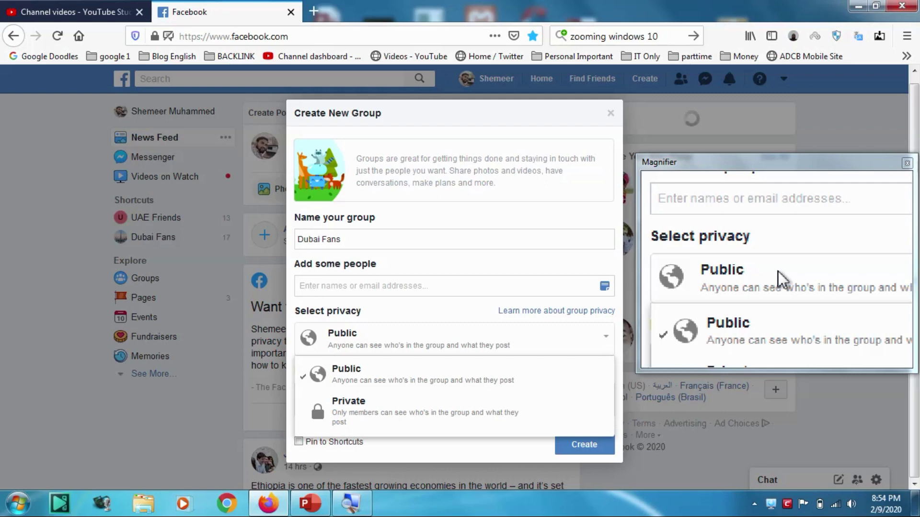
{"action": "left_click", "coordinate": [407, 376]}
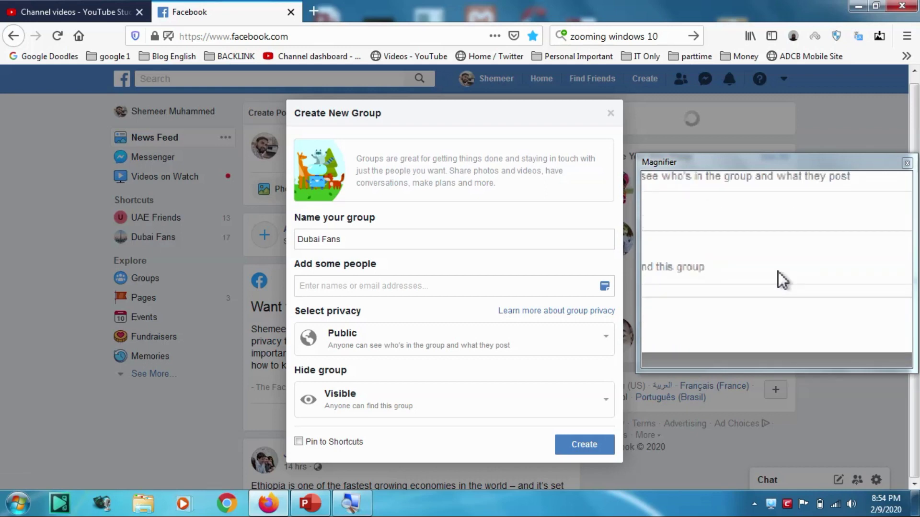
{"action": "left_click", "coordinate": [455, 407]}
{"action": "scroll", "coordinate": [456, 389], "scroll_direction": "down", "scroll_amount": 1}
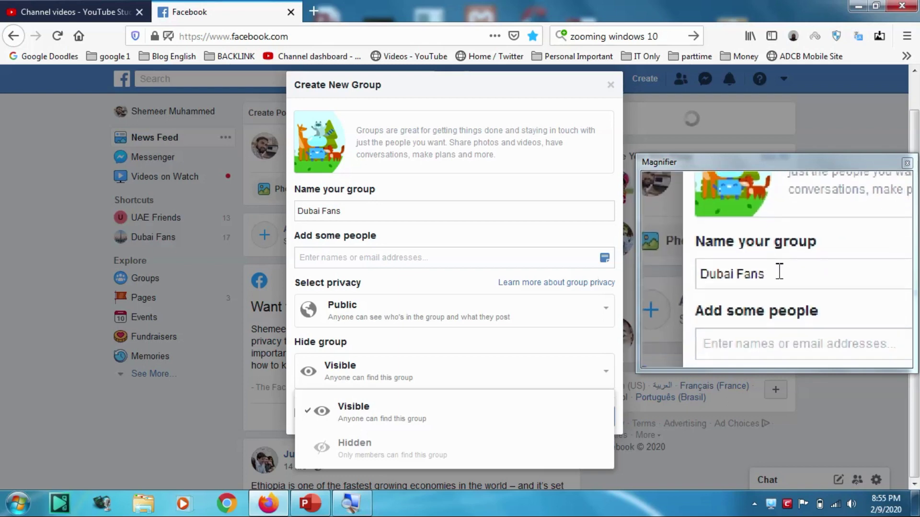
- Recheck both dropdowns, keeping privacy on Public and Hide group on Visible
{"action": "left_click_drag", "start_coordinate": [349, 210], "coordinate": [271, 198]}
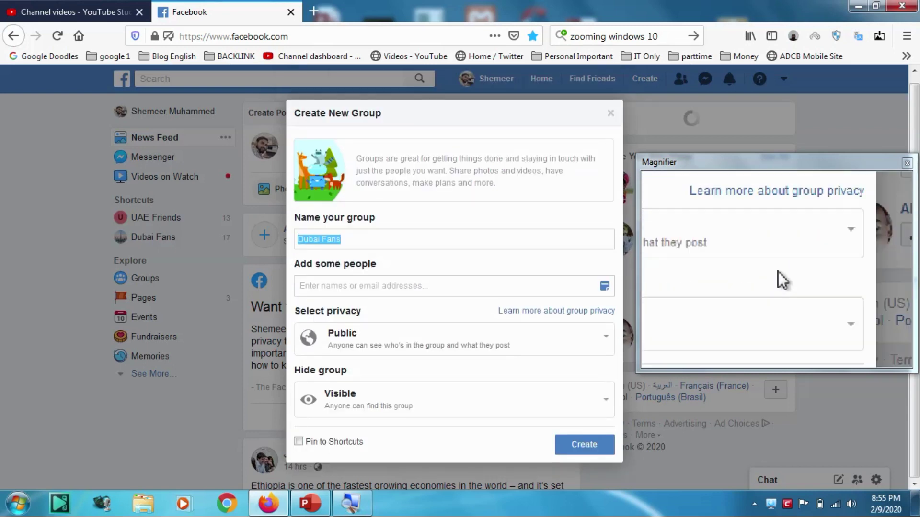
{"action": "left_click", "coordinate": [478, 355]}
{"action": "left_click", "coordinate": [424, 346]}
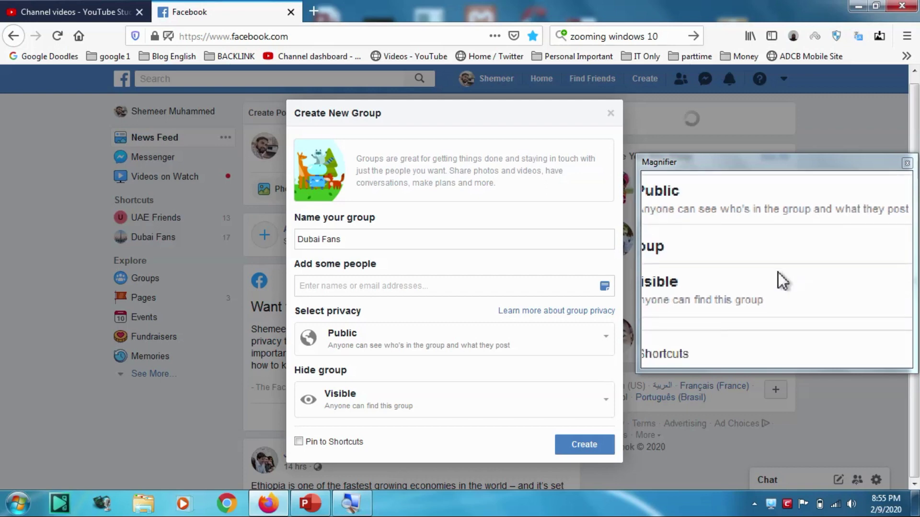
{"action": "left_click", "coordinate": [422, 393]}
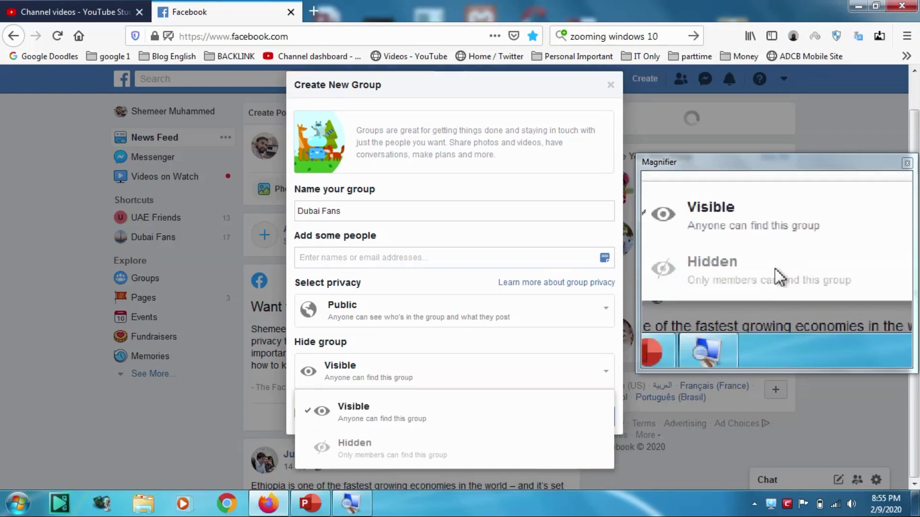
{"action": "left_click", "coordinate": [407, 451]}
{"action": "left_click", "coordinate": [379, 395]}
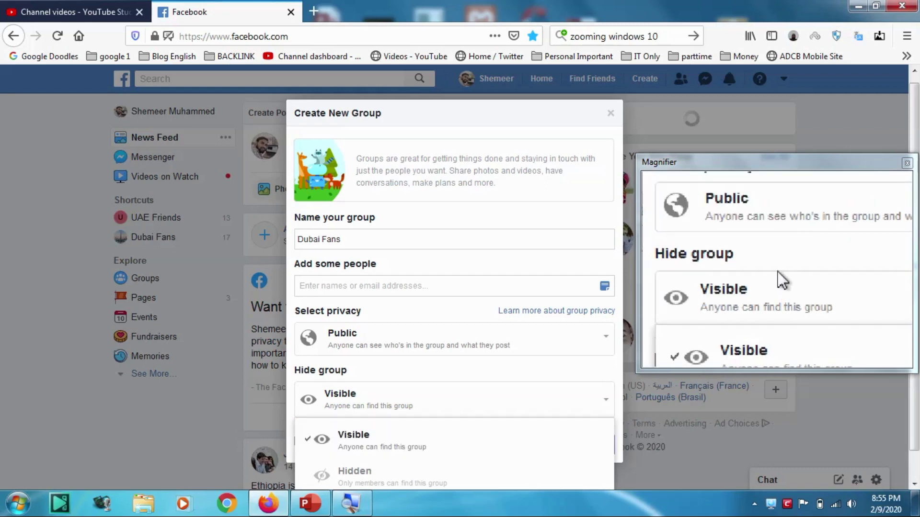
{"action": "left_click", "coordinate": [378, 389]}
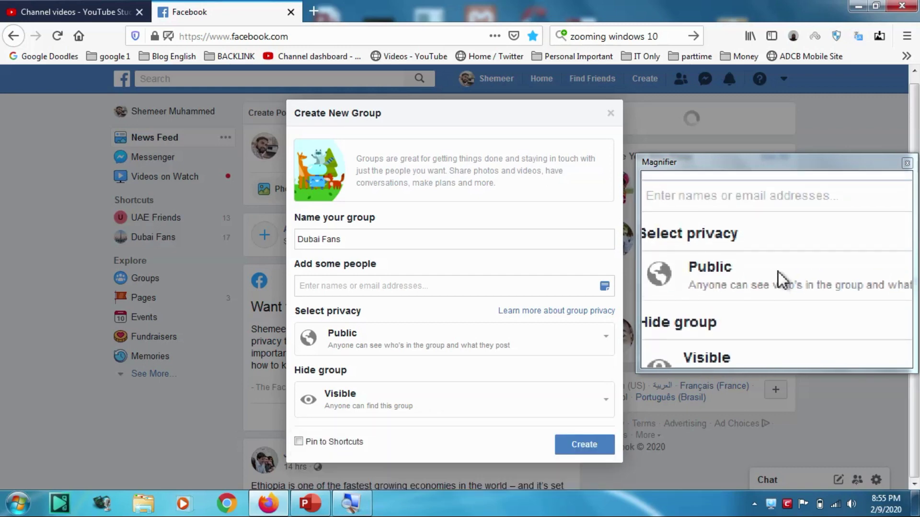
{"action": "left_click", "coordinate": [388, 340]}
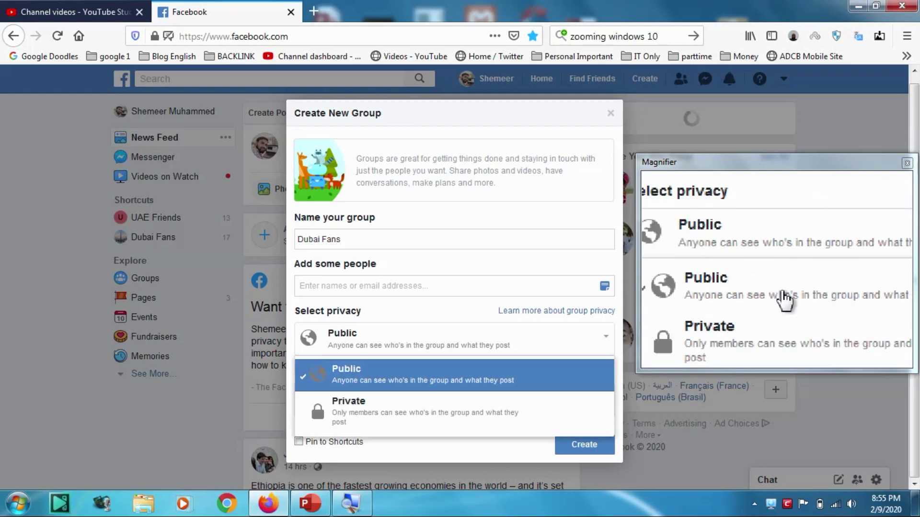
{"action": "left_click", "coordinate": [413, 411]}
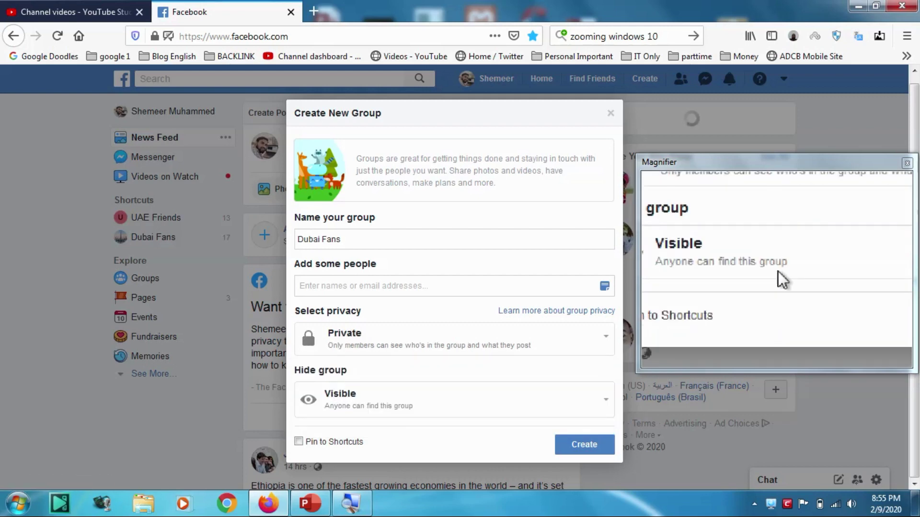
{"action": "left_click", "coordinate": [408, 412]}
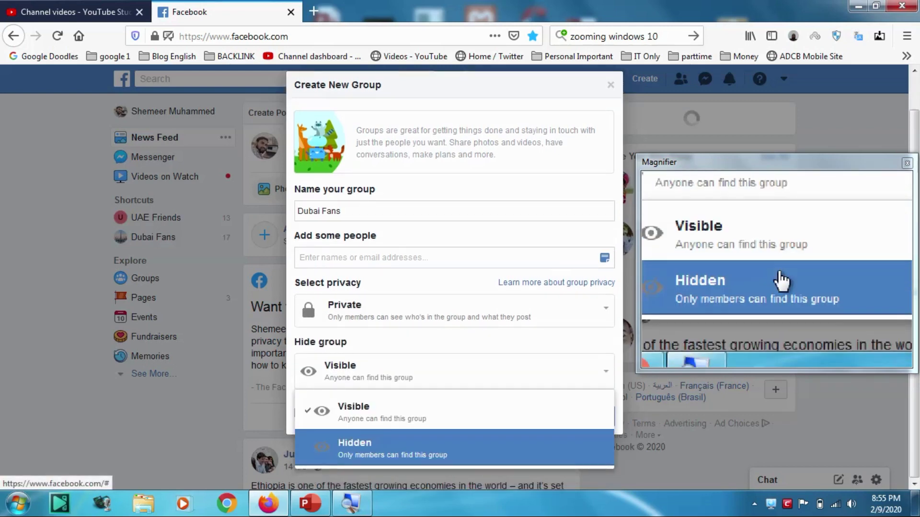
{"action": "left_click", "coordinate": [408, 445]}
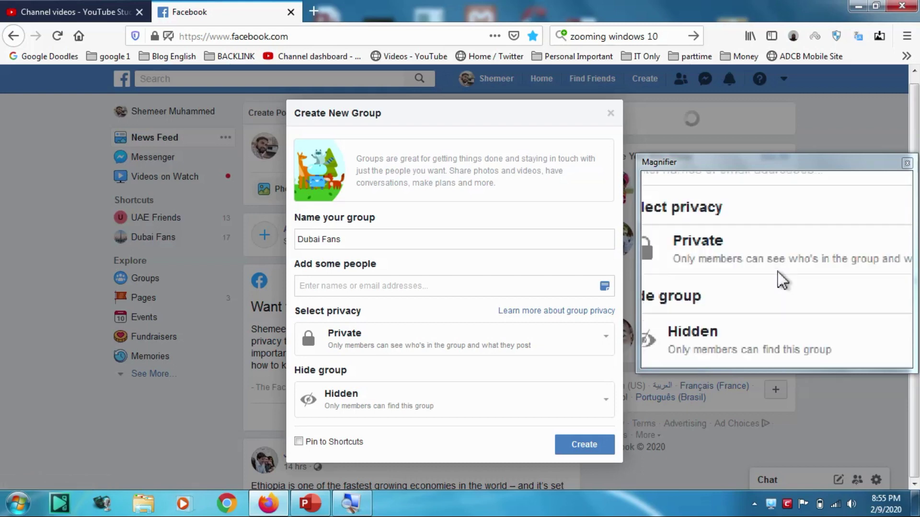
{"action": "left_click", "coordinate": [399, 341]}
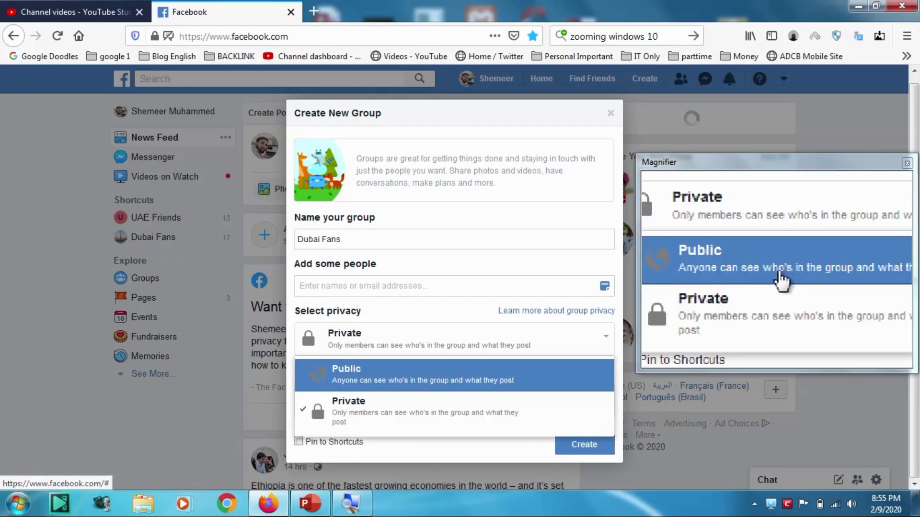
{"action": "left_click", "coordinate": [409, 339]}
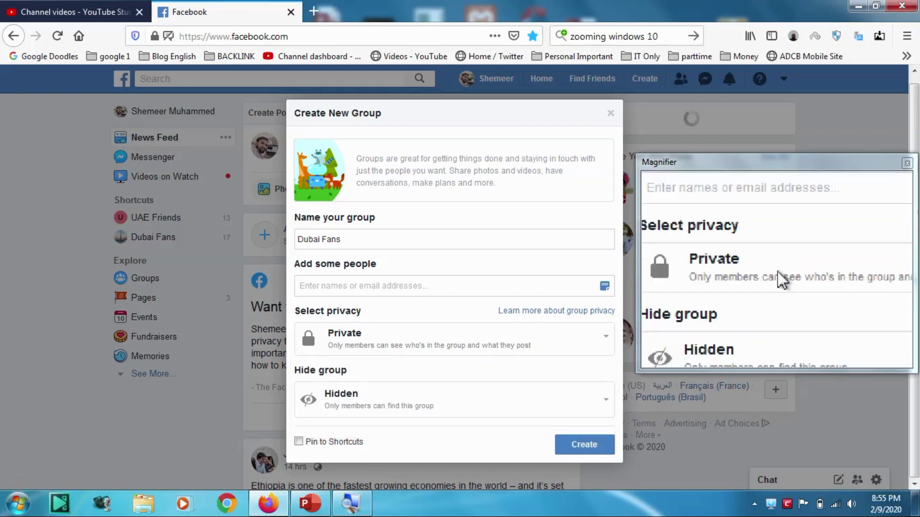
{"action": "left_click", "coordinate": [390, 405]}
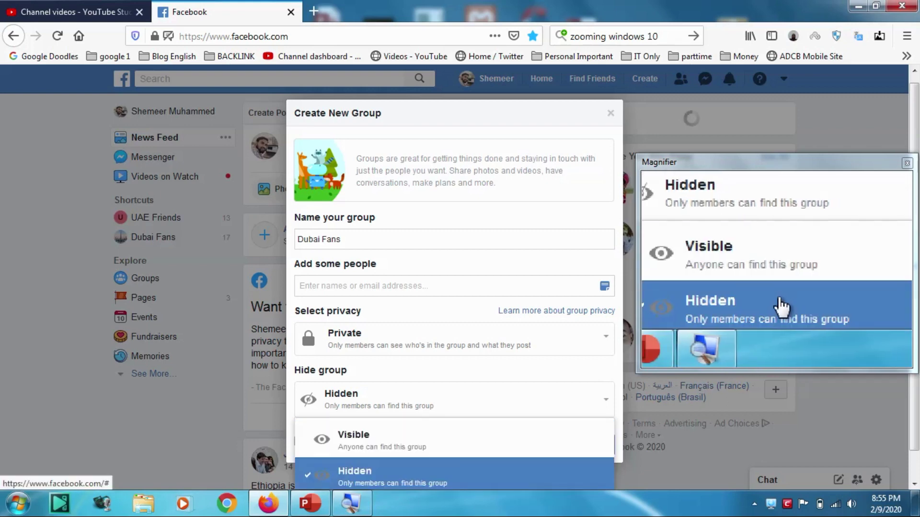
{"action": "left_click", "coordinate": [381, 436]}
{"action": "left_click", "coordinate": [409, 394]}
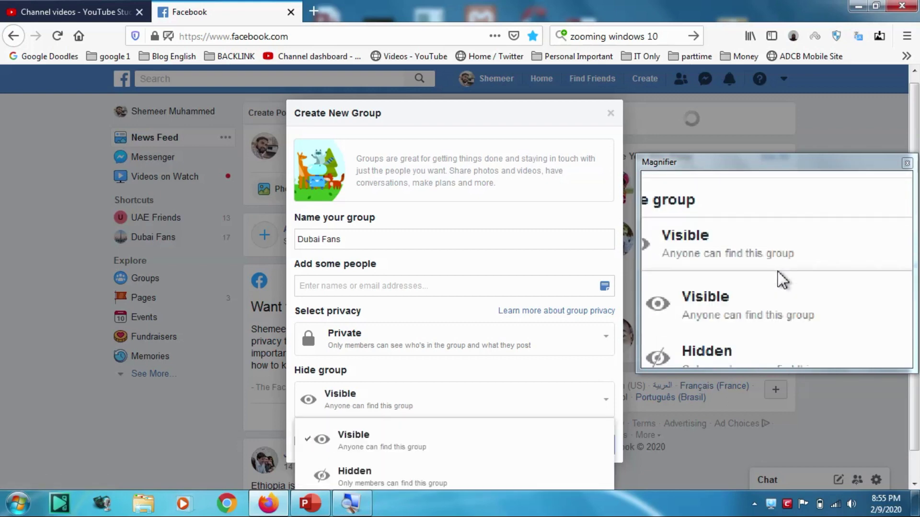
{"action": "left_click", "coordinate": [397, 398]}
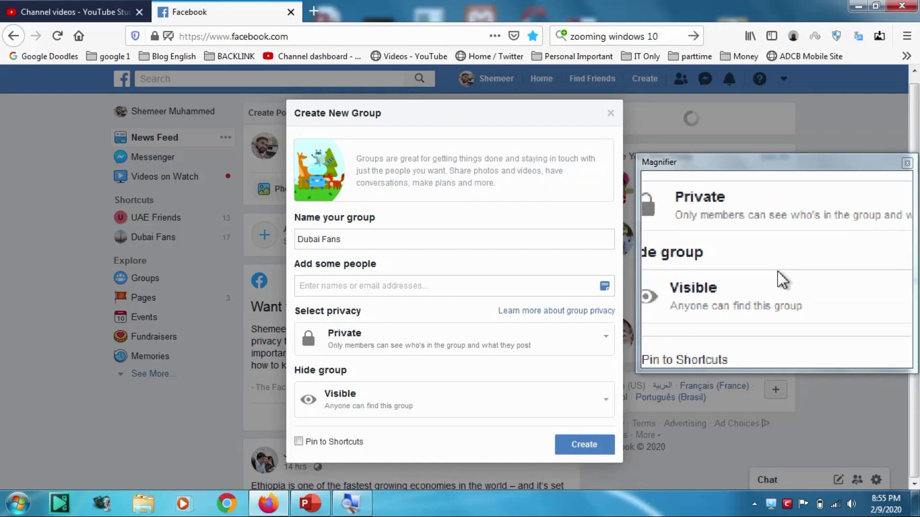
{"action": "left_click", "coordinate": [403, 396]}
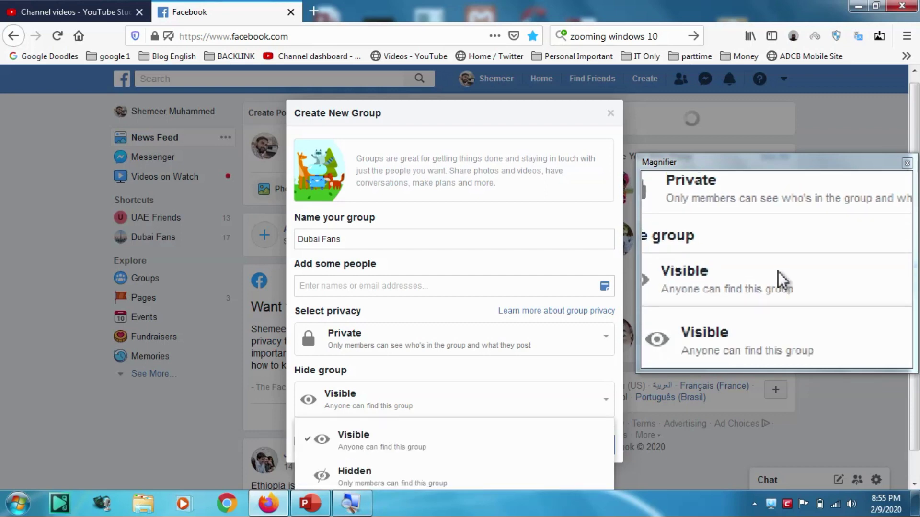
{"action": "left_click", "coordinate": [404, 400]}
{"action": "left_click", "coordinate": [403, 399]}
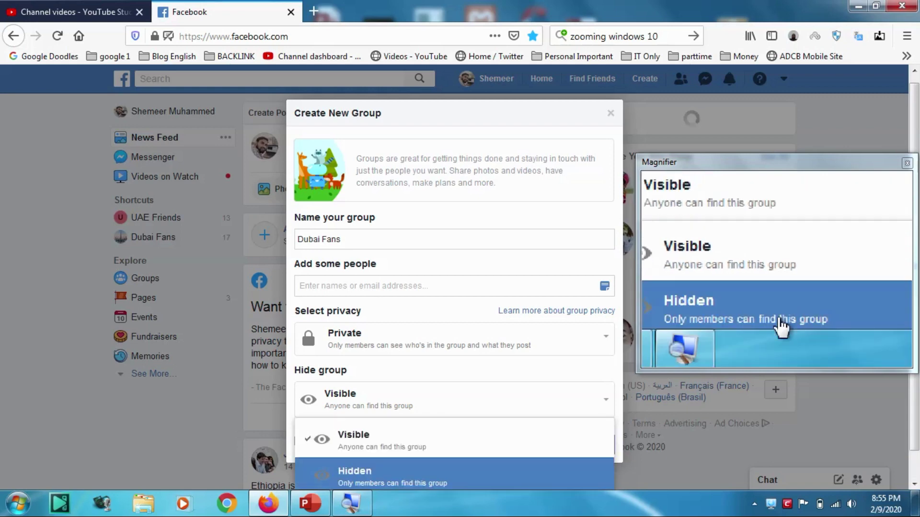
{"action": "left_click", "coordinate": [405, 475]}
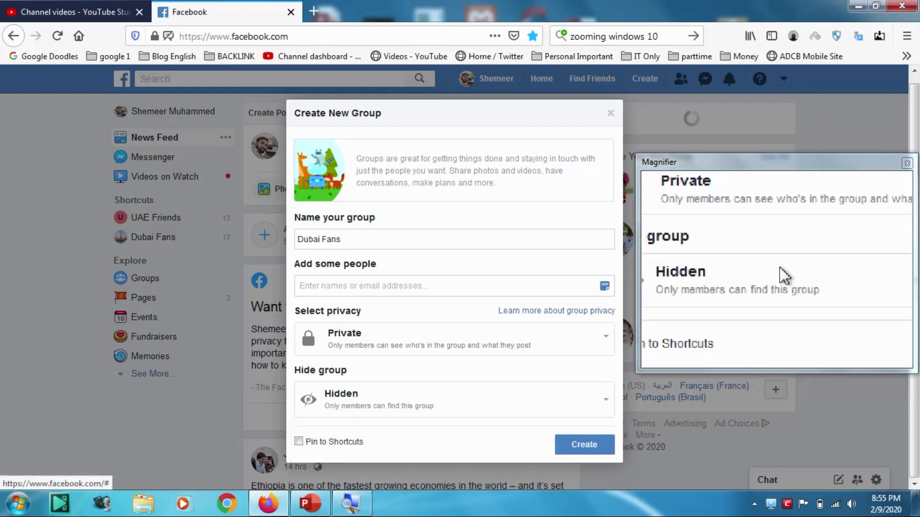
{"action": "left_click", "coordinate": [394, 343]}
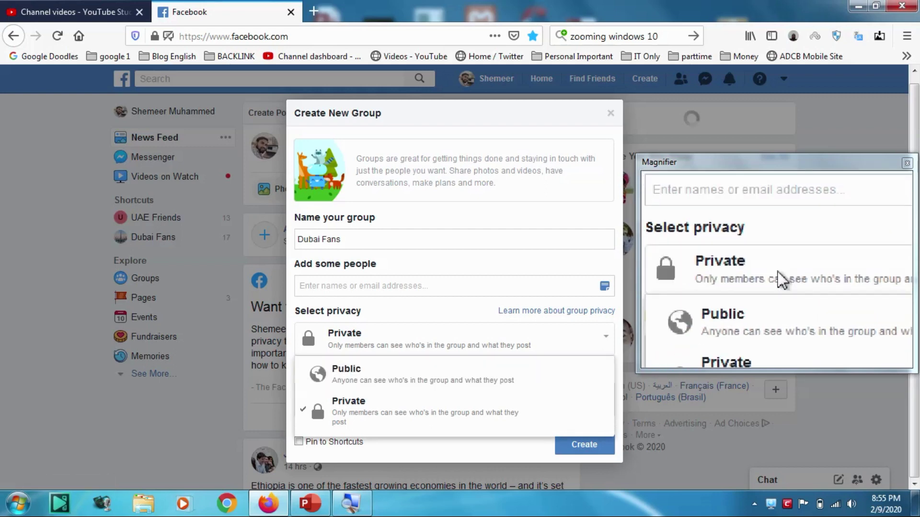
{"action": "left_click", "coordinate": [383, 342]}
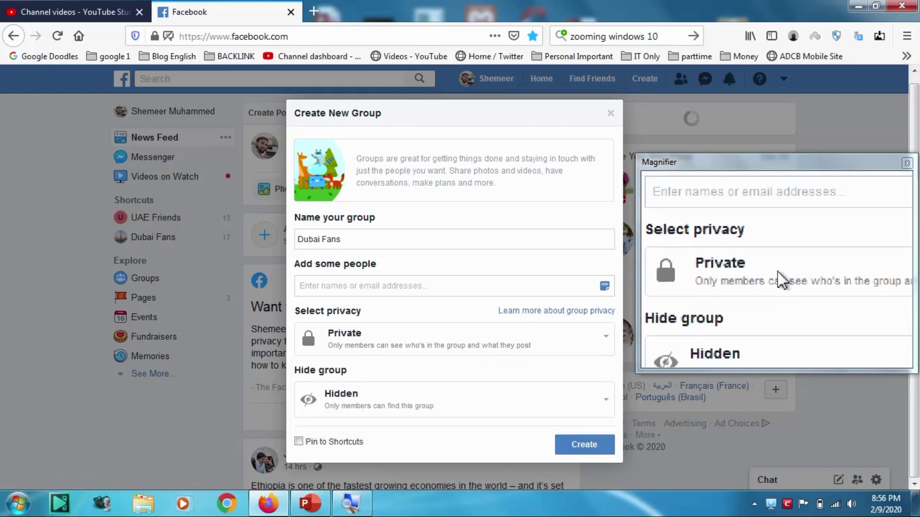
{"action": "left_click", "coordinate": [386, 351]}
{"action": "left_click", "coordinate": [376, 371]}
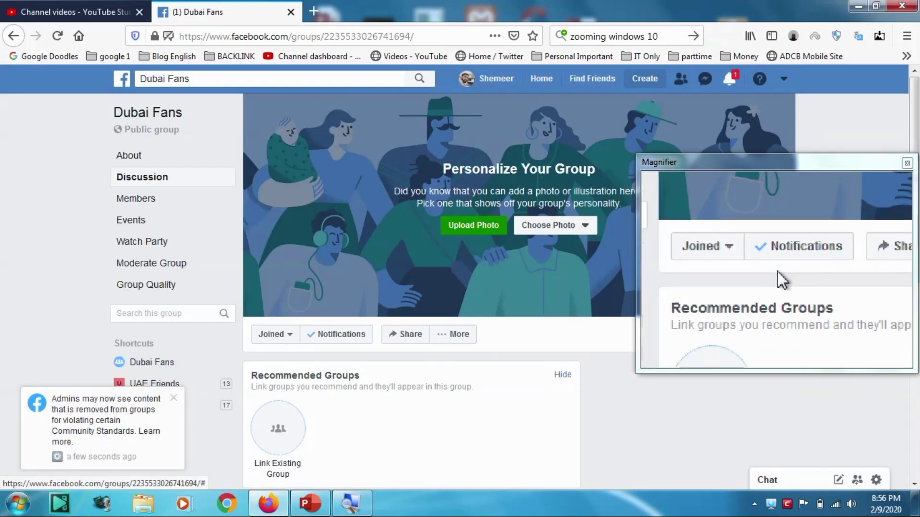
- Scroll the newly created Dubai Fans group page down and back up
{"action": "scroll", "coordinate": [323, 354], "scroll_direction": "down", "scroll_amount": 4}
{"action": "scroll", "coordinate": [383, 249], "scroll_direction": "up", "scroll_amount": 4}
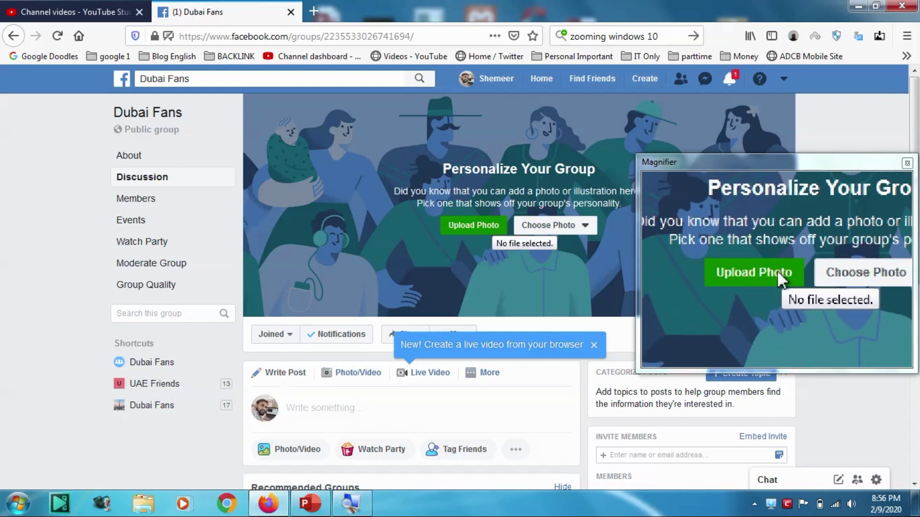
- Upload sam-sept-2020.jpg as the Dubai Fans group cover photo
{"action": "left_click", "coordinate": [488, 227]}
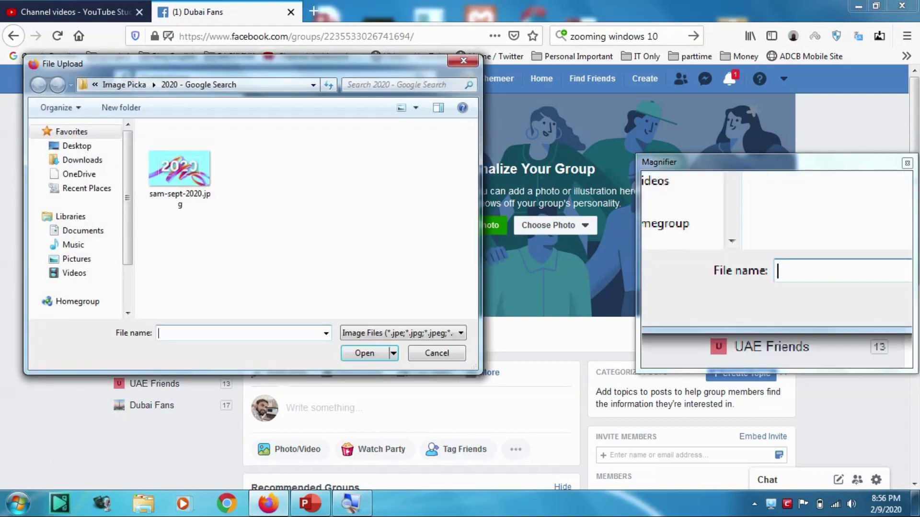
{"action": "double_click", "coordinate": [197, 177]}
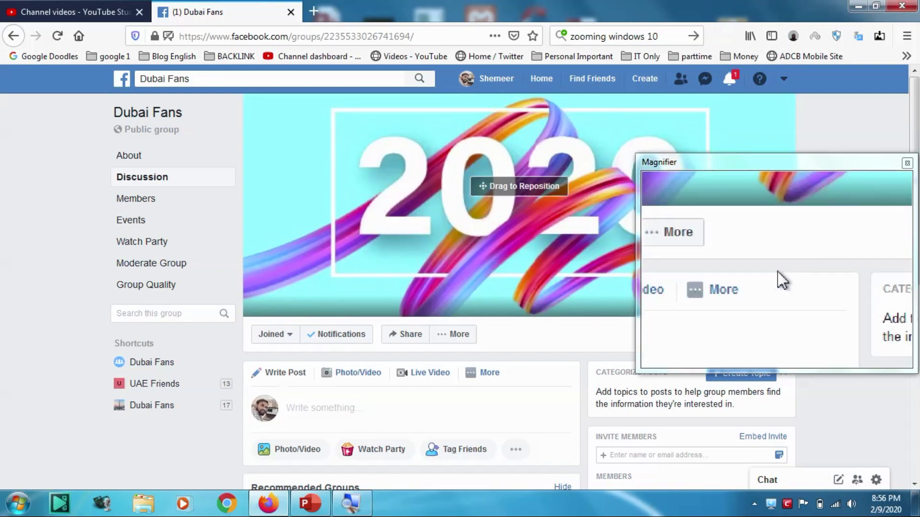
{"action": "scroll", "coordinate": [782, 280], "scroll_direction": "down", "scroll_amount": 3}
{"action": "scroll", "coordinate": [781, 281], "scroll_direction": "up", "scroll_amount": 3}
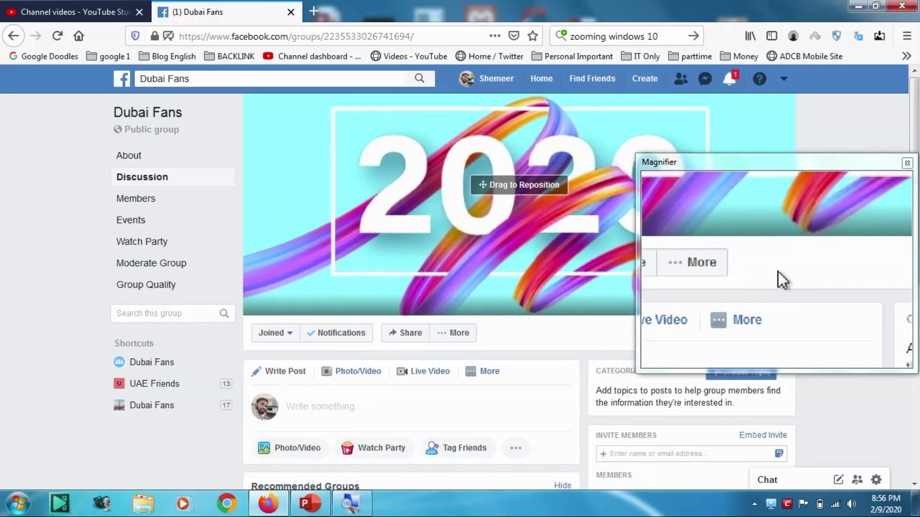
{"action": "scroll", "coordinate": [782, 280], "scroll_direction": "down", "scroll_amount": 6}
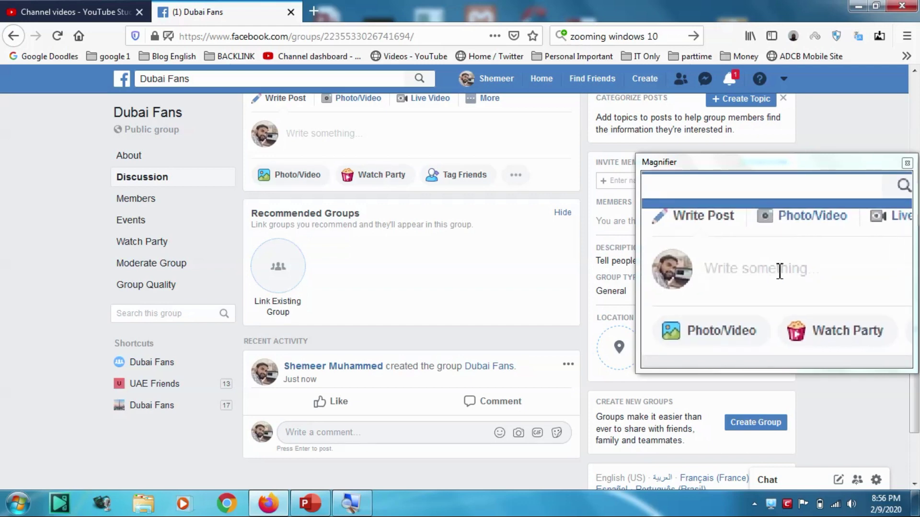
- Publish a group post with sam-sept-2020.jpg attached as its photo
{"action": "left_click", "coordinate": [336, 135]}
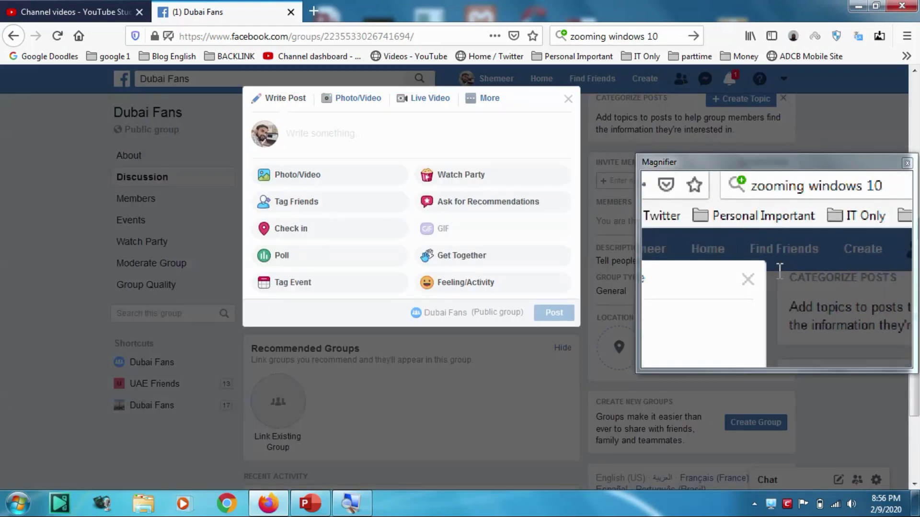
{"action": "left_click", "coordinate": [313, 221]}
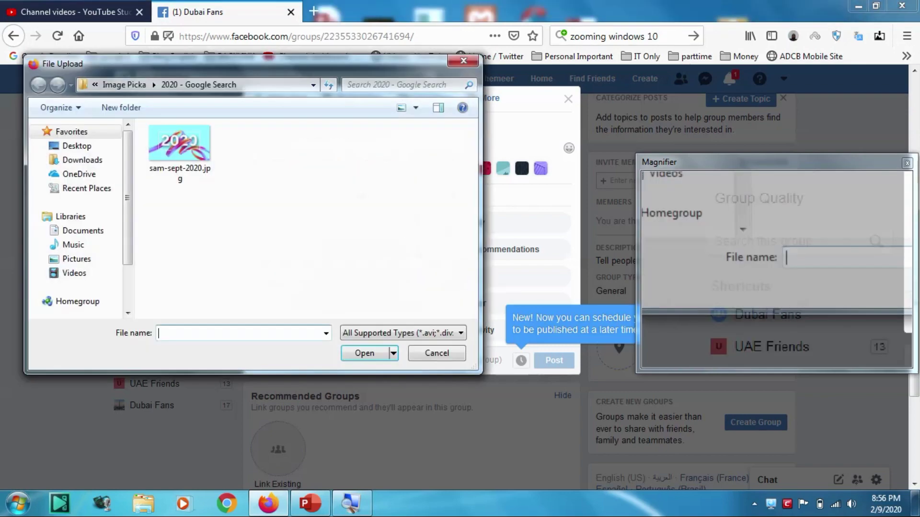
{"action": "double_click", "coordinate": [178, 153]}
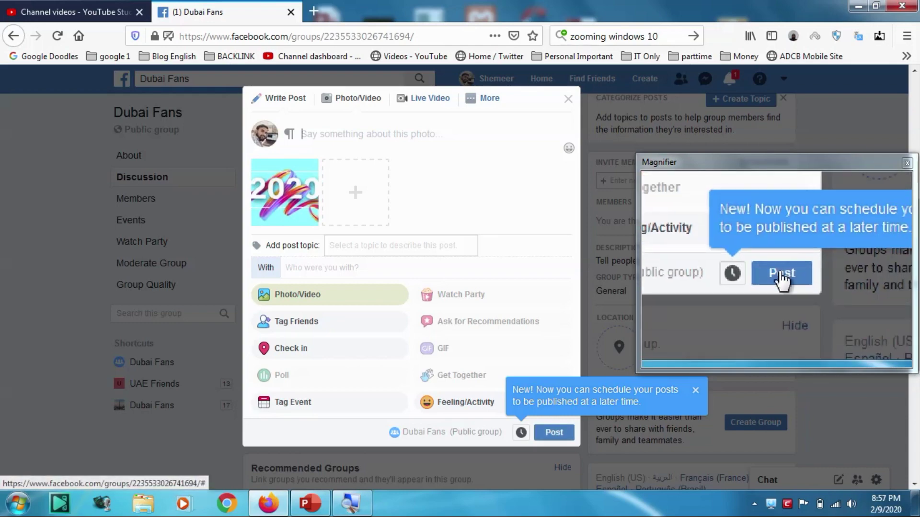
{"action": "left_click", "coordinate": [554, 432]}
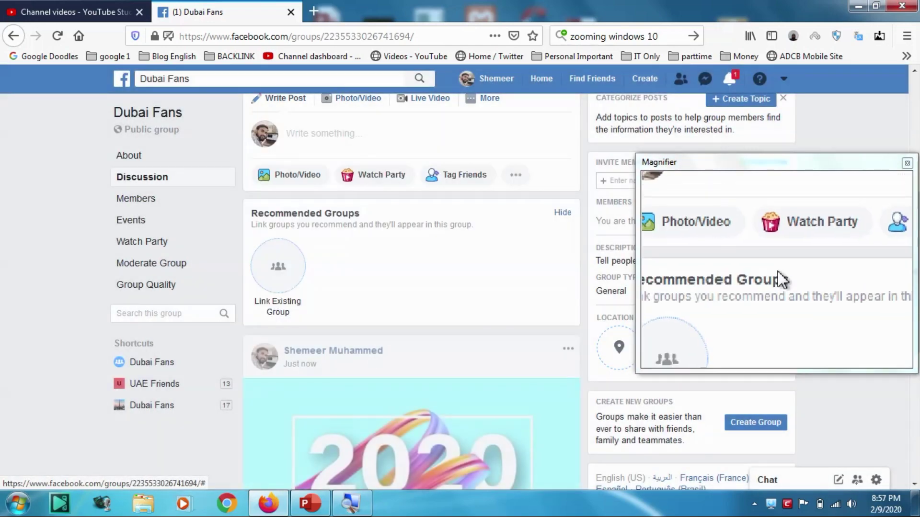
{"action": "scroll", "coordinate": [337, 215], "scroll_direction": "down", "scroll_amount": 3}
{"action": "scroll", "coordinate": [350, 143], "scroll_direction": "down", "scroll_amount": 3}
{"action": "scroll", "coordinate": [369, 249], "scroll_direction": "up", "scroll_amount": 3}
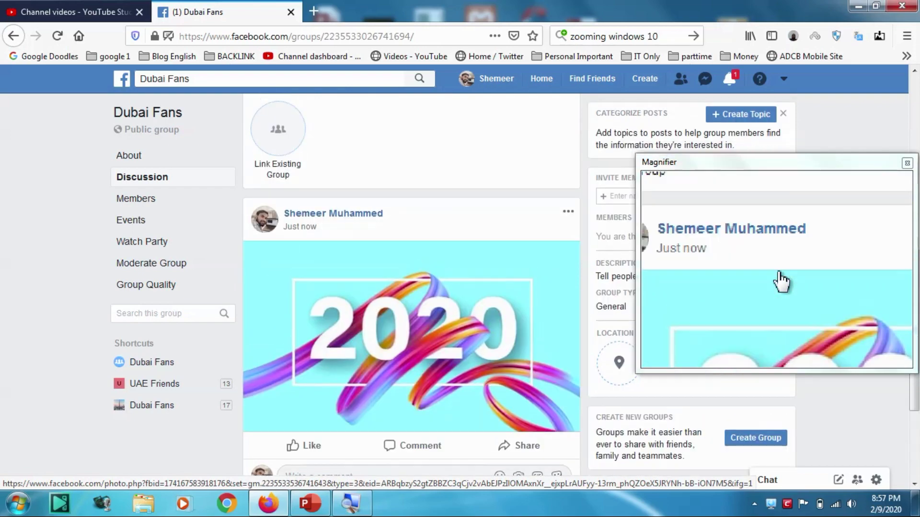
{"action": "scroll", "coordinate": [194, 221], "scroll_direction": "up", "scroll_amount": 3}
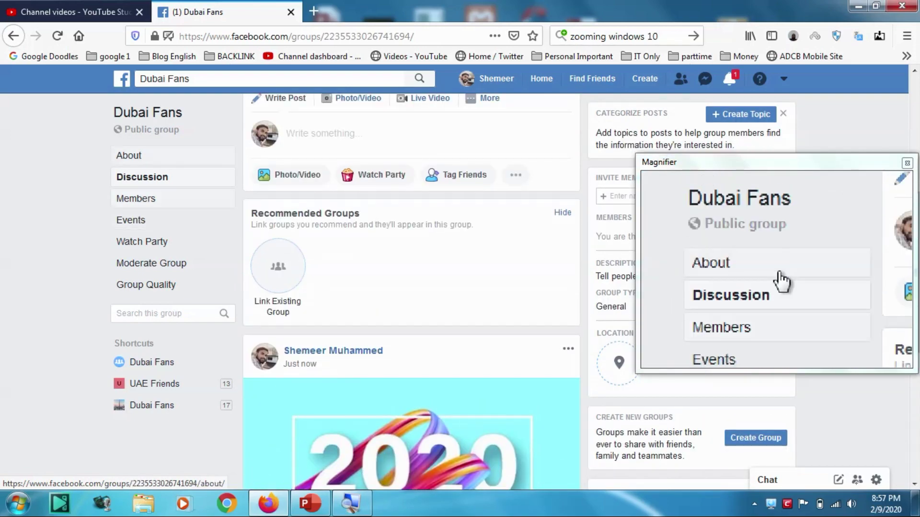
{"action": "left_click", "coordinate": [171, 161]}
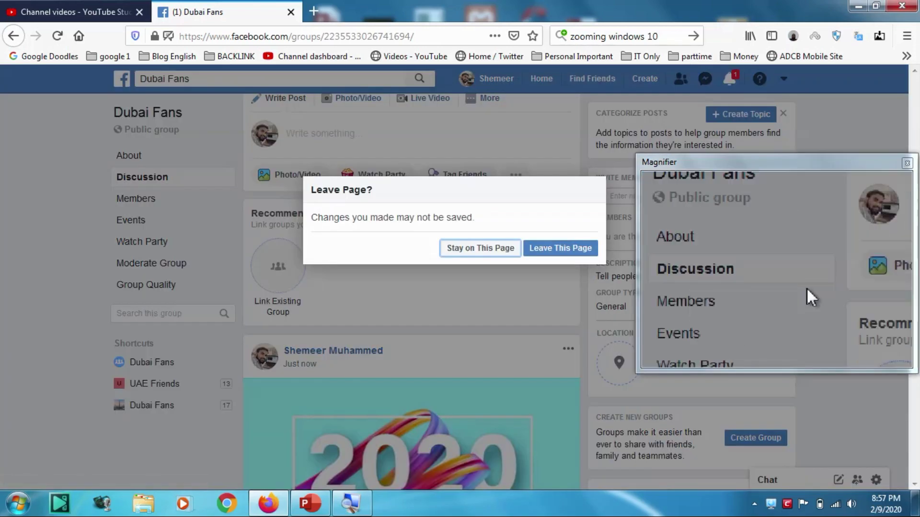
{"action": "left_click", "coordinate": [535, 253]}
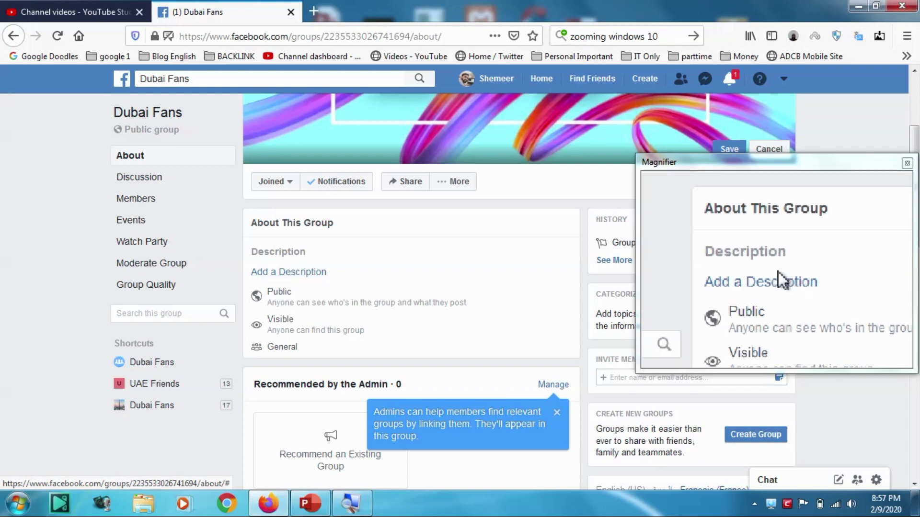
{"action": "scroll", "coordinate": [299, 275], "scroll_direction": "down", "scroll_amount": 3}
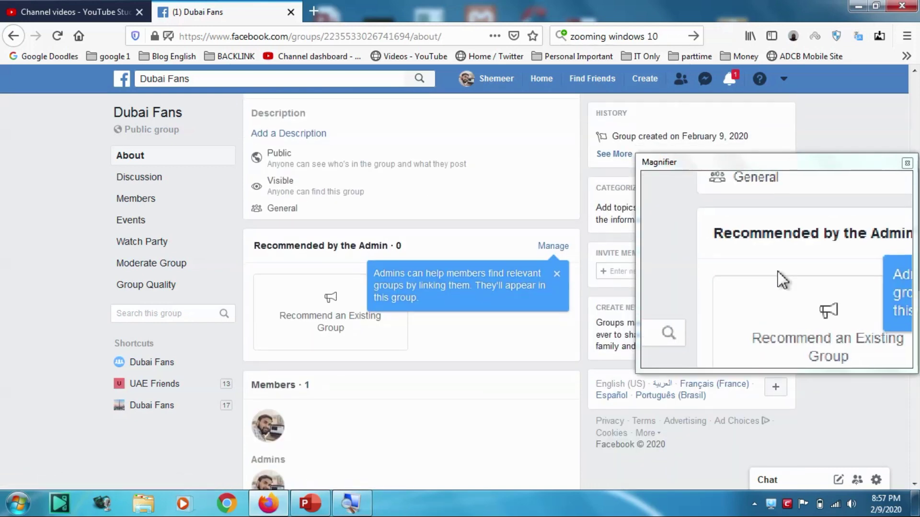
{"action": "scroll", "coordinate": [297, 276], "scroll_direction": "down", "scroll_amount": 2}
{"action": "scroll", "coordinate": [298, 276], "scroll_direction": "up", "scroll_amount": 2}
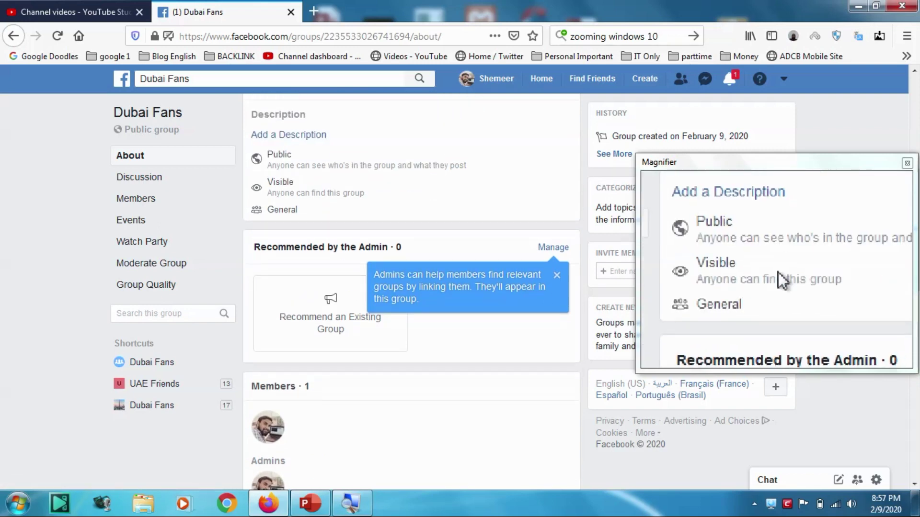
{"action": "left_click", "coordinate": [557, 275]}
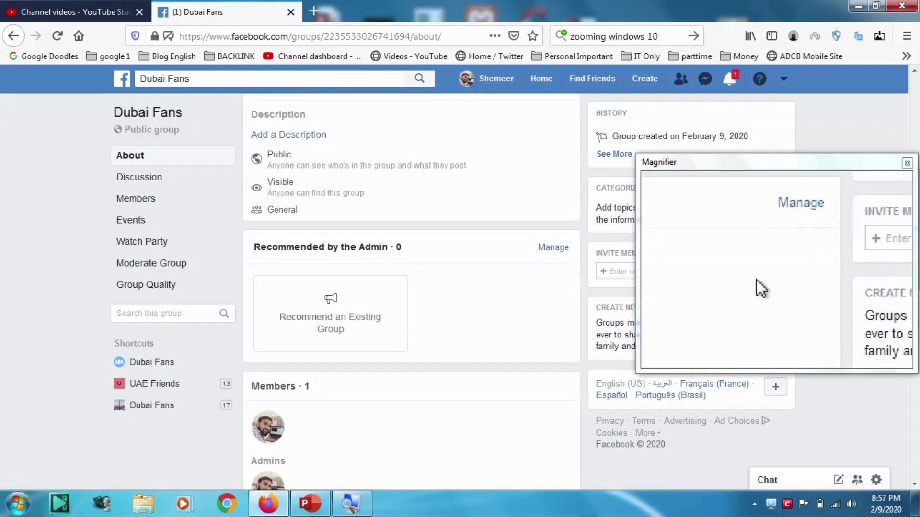
{"action": "scroll", "coordinate": [419, 292], "scroll_direction": "down", "scroll_amount": 5}
{"action": "scroll", "coordinate": [422, 295], "scroll_direction": "up", "scroll_amount": 3}
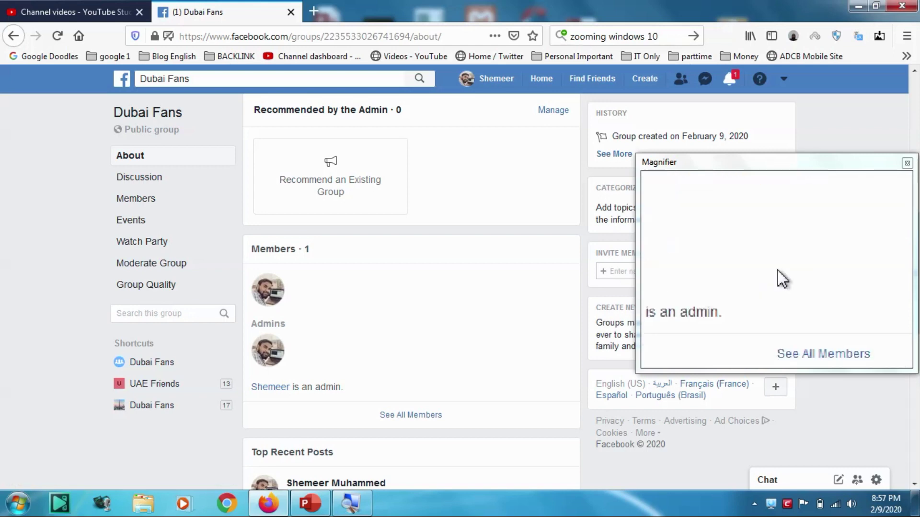
{"action": "scroll", "coordinate": [384, 365], "scroll_direction": "down", "scroll_amount": 7}
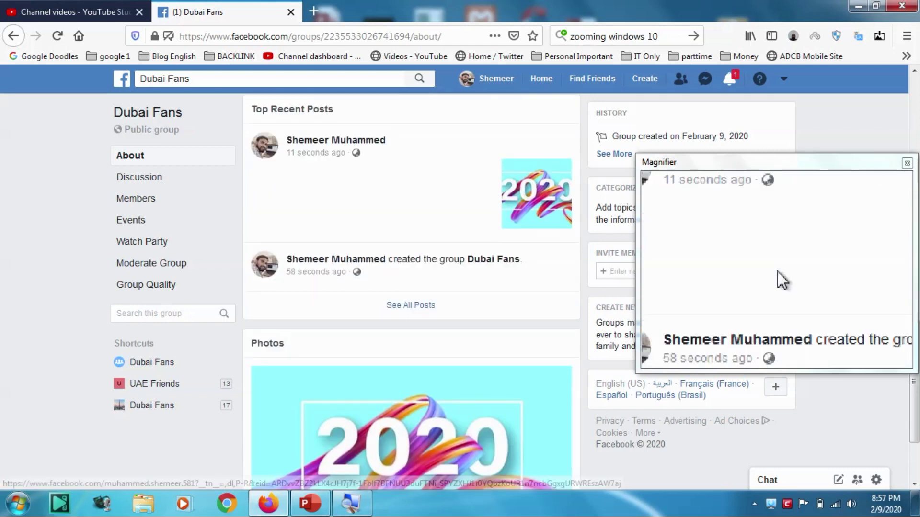
{"action": "scroll", "coordinate": [783, 280], "scroll_direction": "up", "scroll_amount": 6}
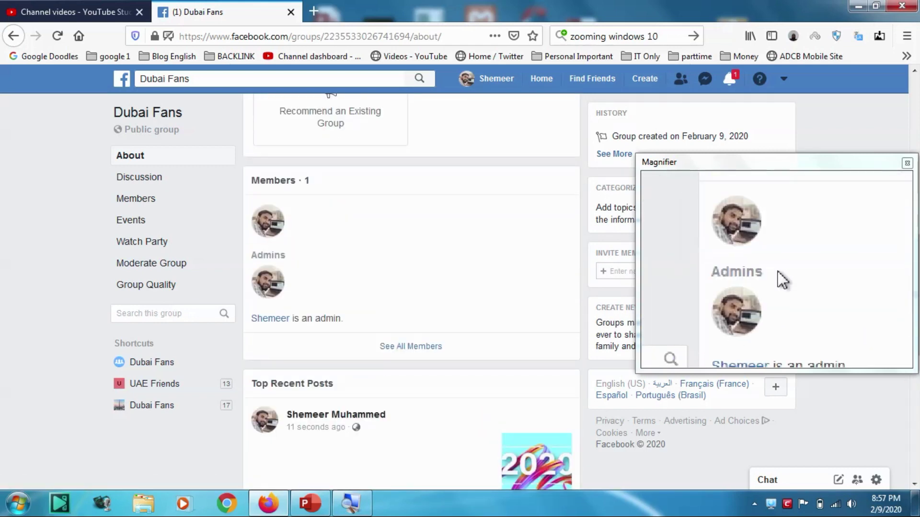
{"action": "scroll", "coordinate": [782, 280], "scroll_direction": "down", "scroll_amount": 4}
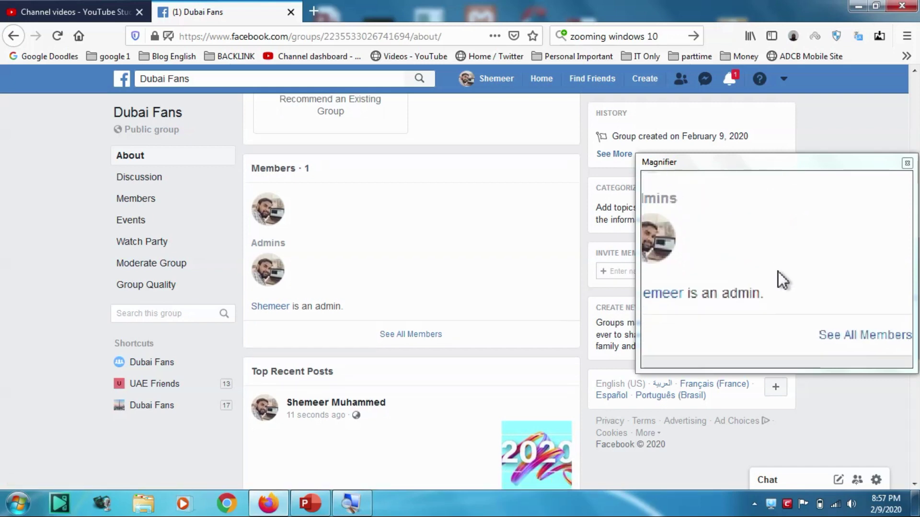
{"action": "scroll", "coordinate": [782, 280], "scroll_direction": "down", "scroll_amount": 3}
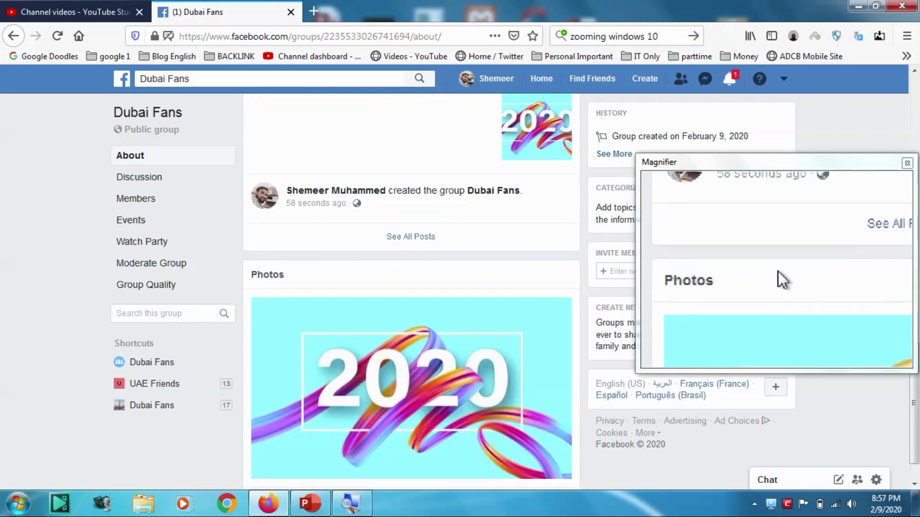
{"action": "scroll", "coordinate": [782, 280], "scroll_direction": "up", "scroll_amount": 7}
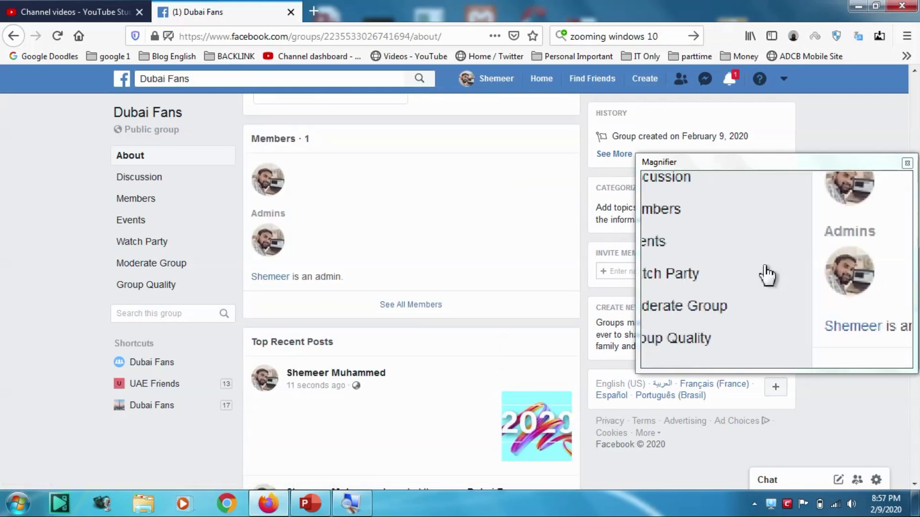
- Return to the group's Discussion feed and scroll through the posts
{"action": "left_click", "coordinate": [145, 182]}
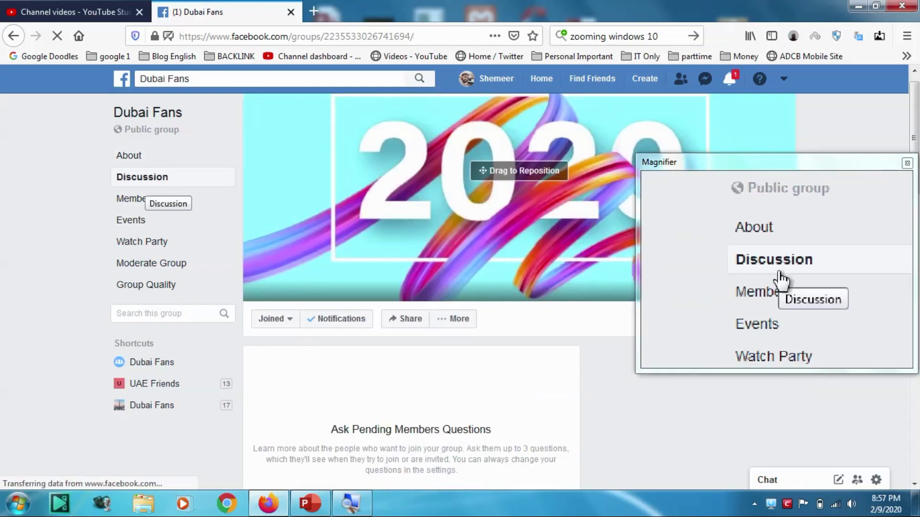
{"action": "scroll", "coordinate": [782, 280], "scroll_direction": "down", "scroll_amount": 6}
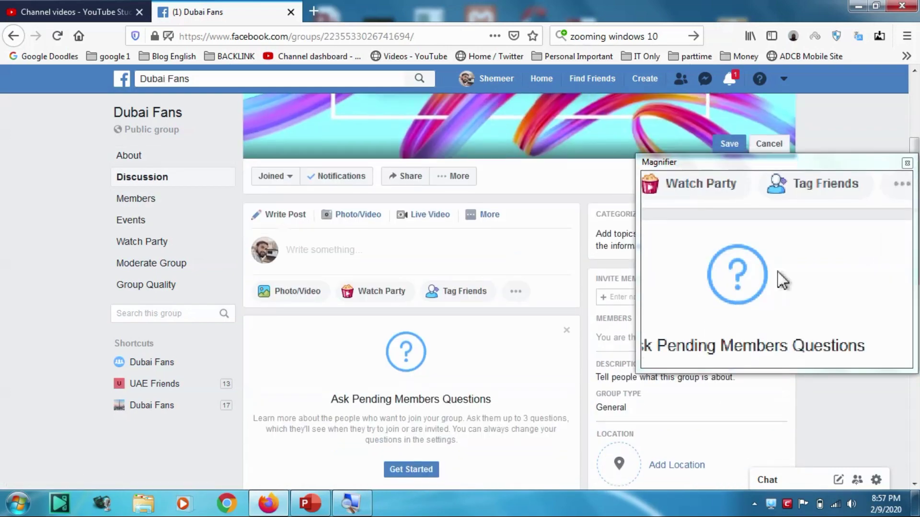
{"action": "scroll", "coordinate": [782, 280], "scroll_direction": "down", "scroll_amount": 2}
{"action": "scroll", "coordinate": [782, 280], "scroll_direction": "up", "scroll_amount": 9}
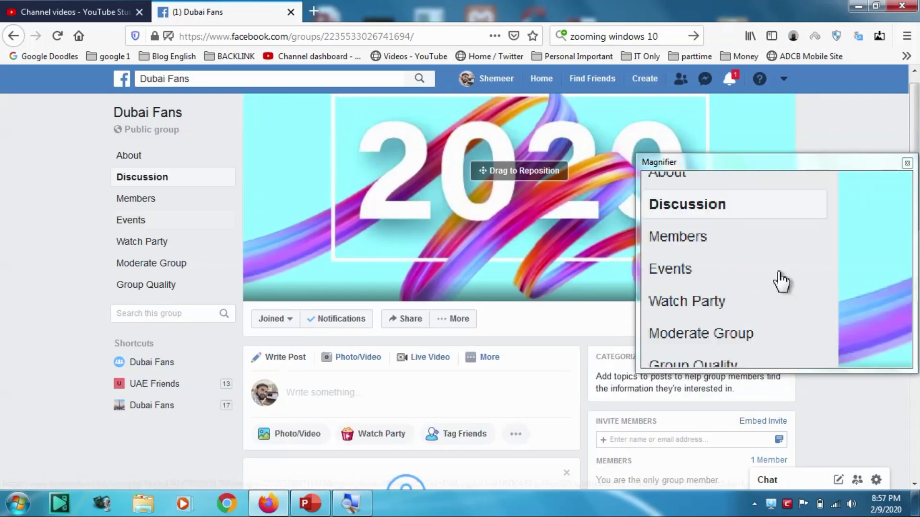
- Show the About page with Public, Visible and the February 9, 2020 creation date
{"action": "left_click", "coordinate": [132, 155]}
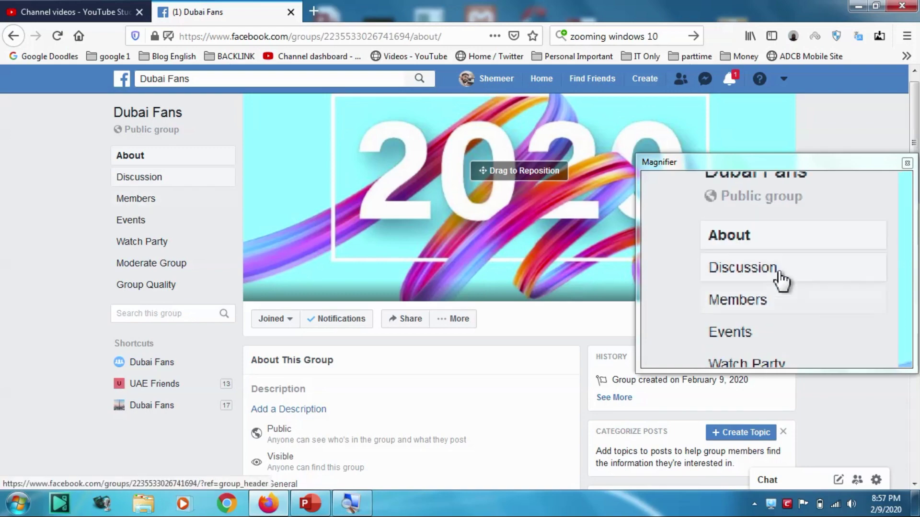
{"action": "left_click", "coordinate": [162, 178]}
{"action": "left_click", "coordinate": [162, 156]}
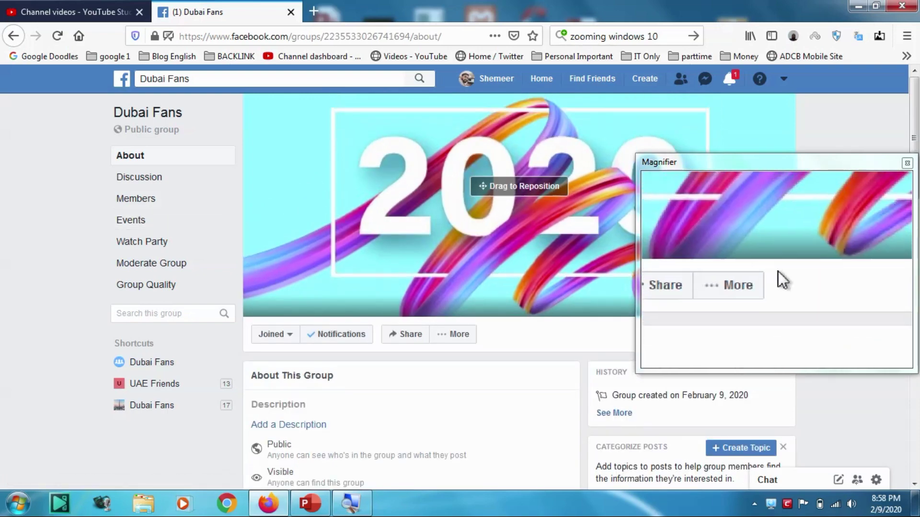
{"action": "scroll", "coordinate": [782, 280], "scroll_direction": "down", "scroll_amount": 4}
{"action": "scroll", "coordinate": [782, 280], "scroll_direction": "down", "scroll_amount": 7}
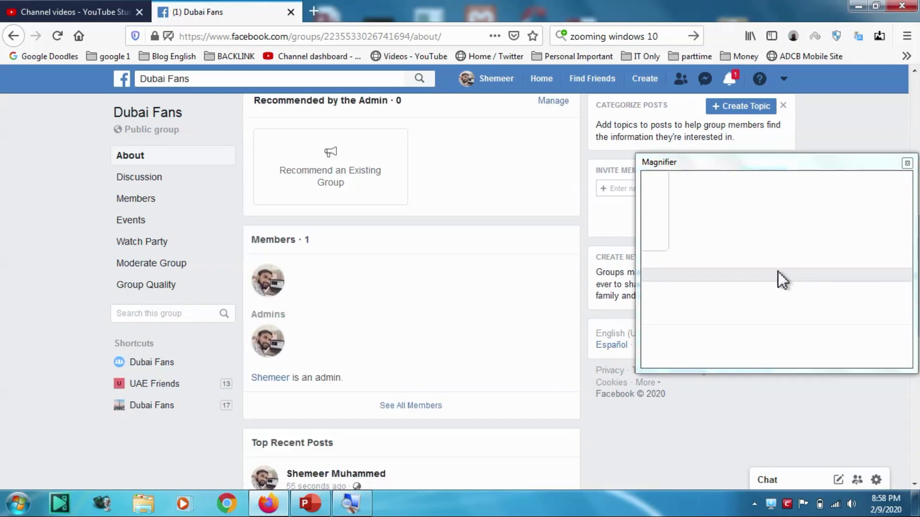
{"action": "scroll", "coordinate": [783, 280], "scroll_direction": "up", "scroll_amount": 11}
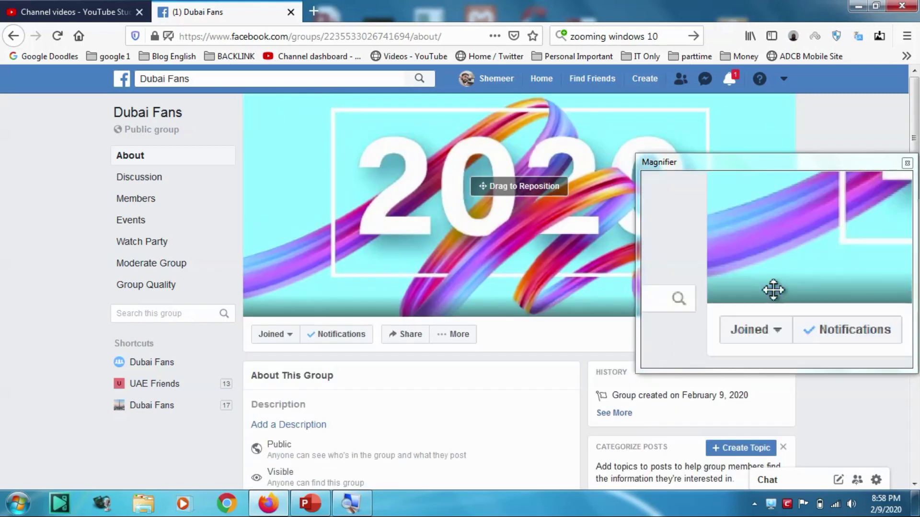